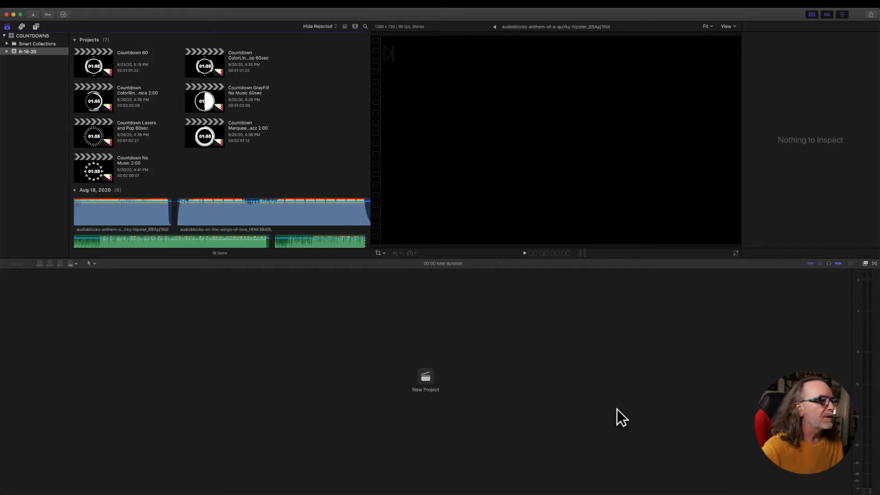
Create a project named "my custom timer" in the 8-18-20 event with 1080p HD video at 24p.
left_click(427, 378)
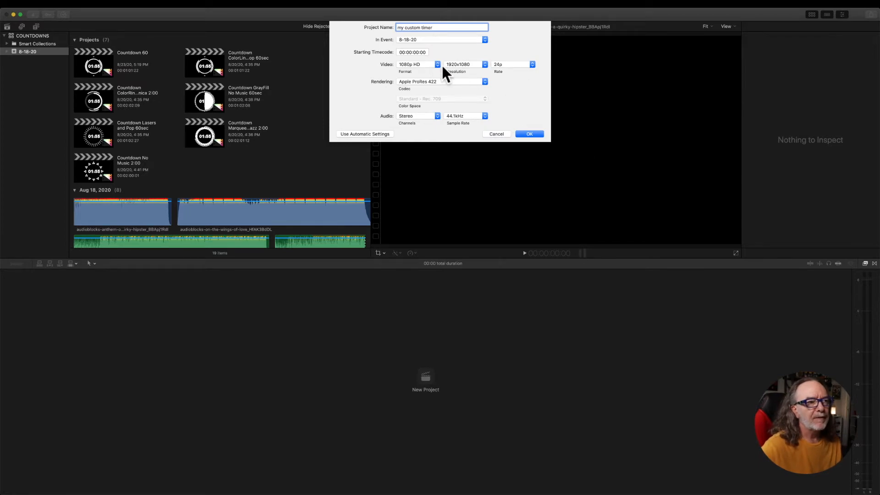
left_click(535, 133)
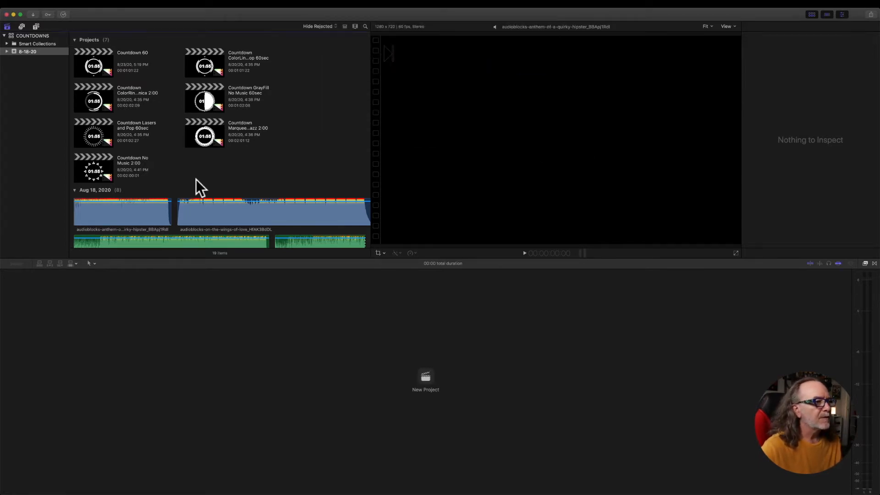
left_click(206, 170)
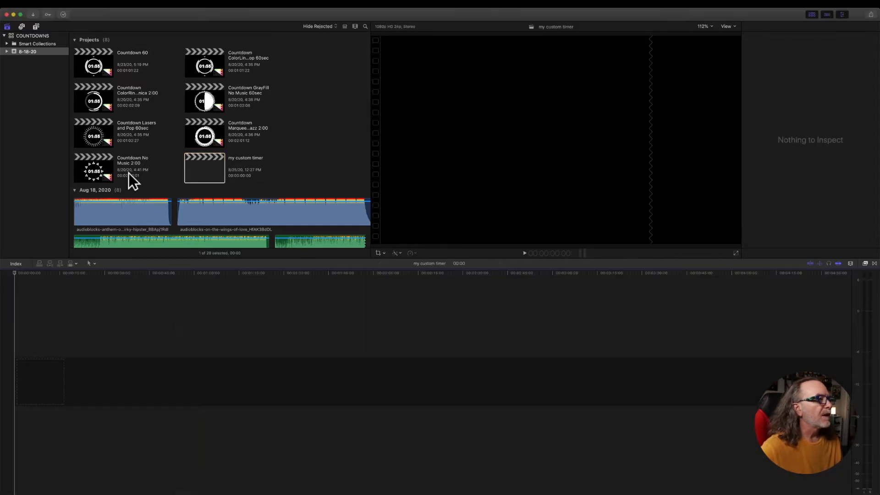
Search the generators for "coun" and add the Counting generator to the start of the project timeline.
left_click(36, 27)
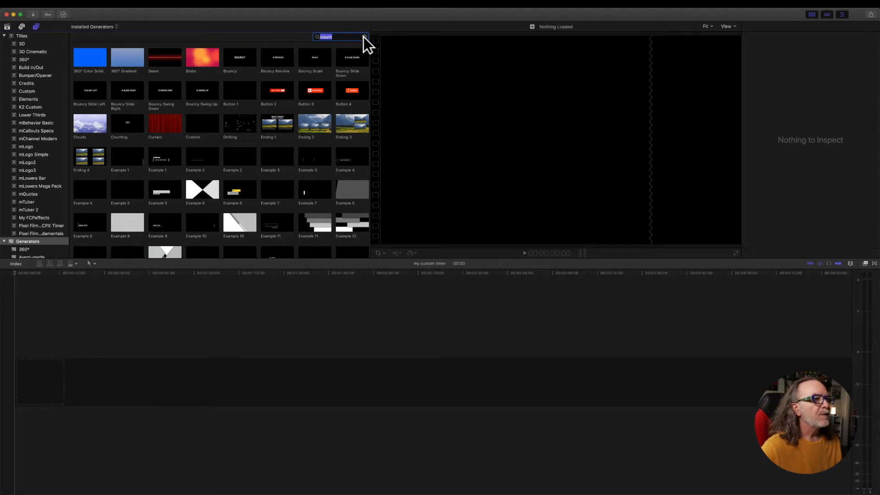
left_click(365, 37)
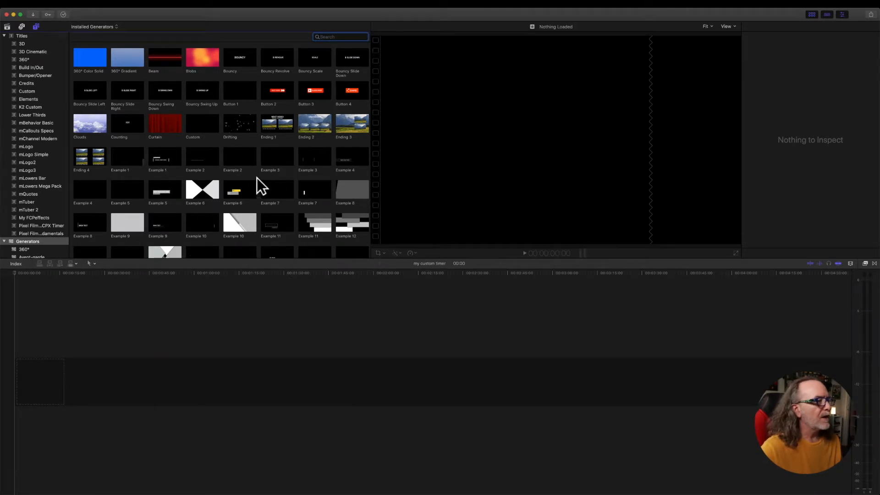
left_click(29, 241)
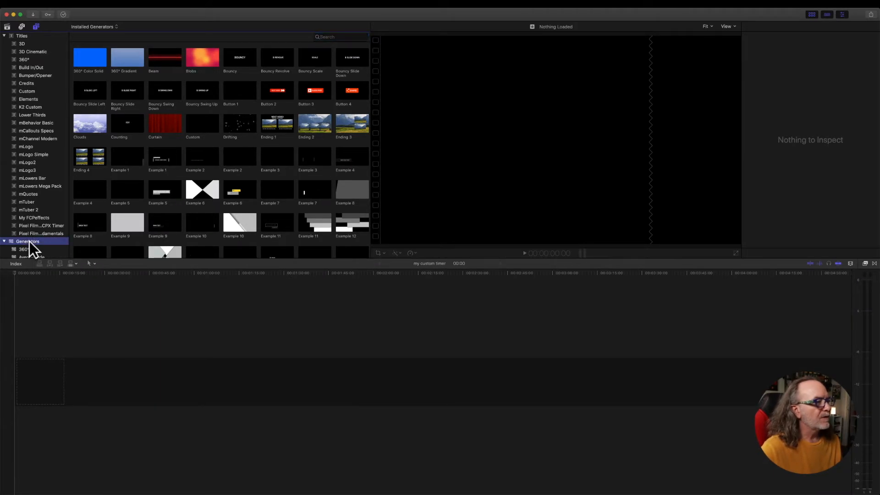
left_click(325, 37)
type("coun")
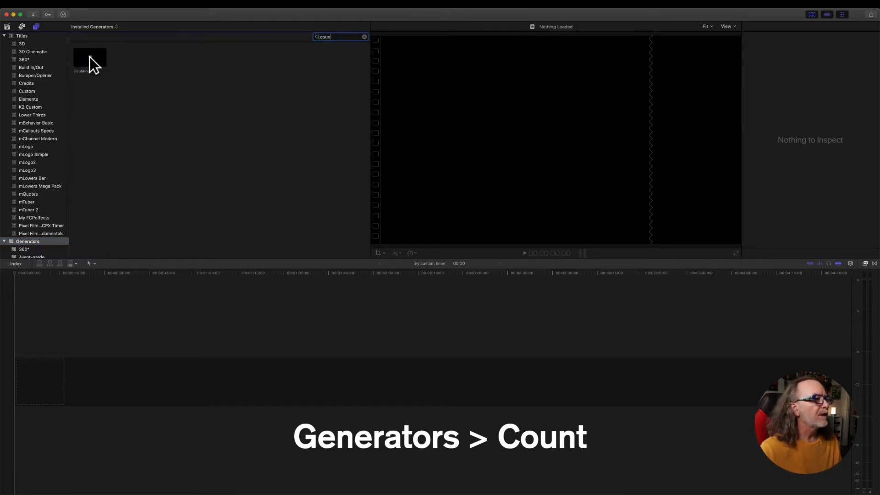
type("te")
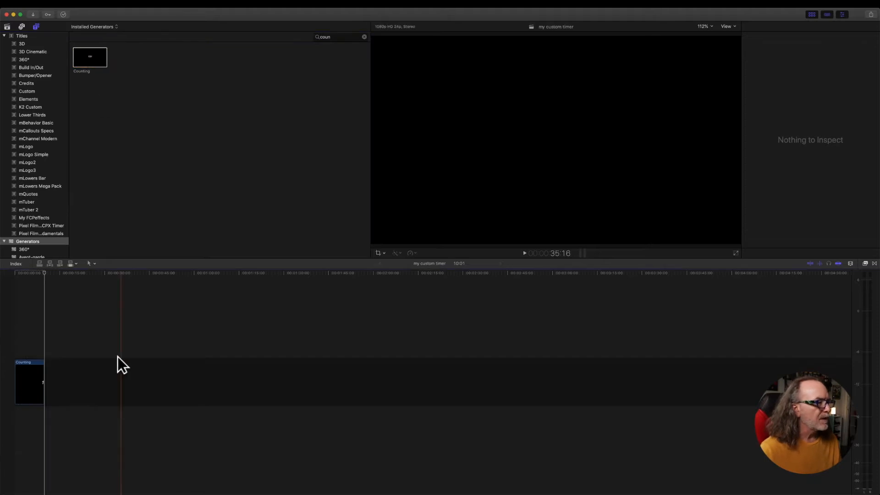
Extend the end of the Counting clip so that it lasts exactly one minute.
key("super+equal")
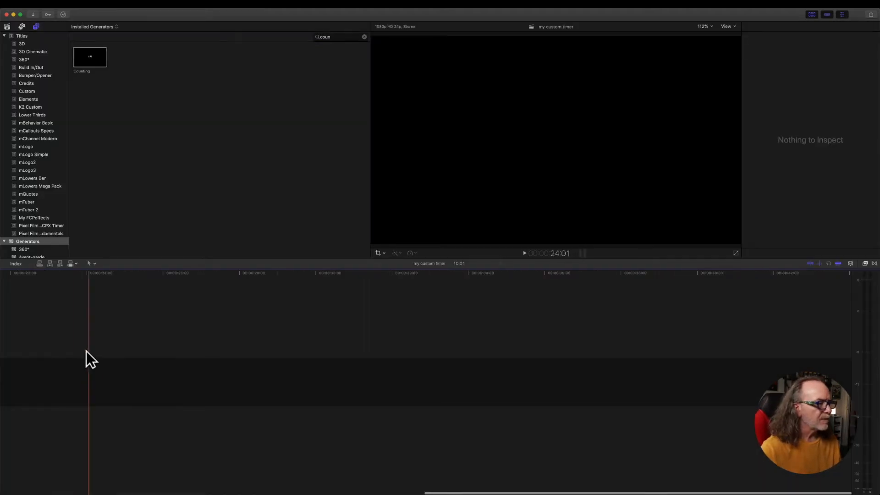
scroll(101, 352, "left", 15)
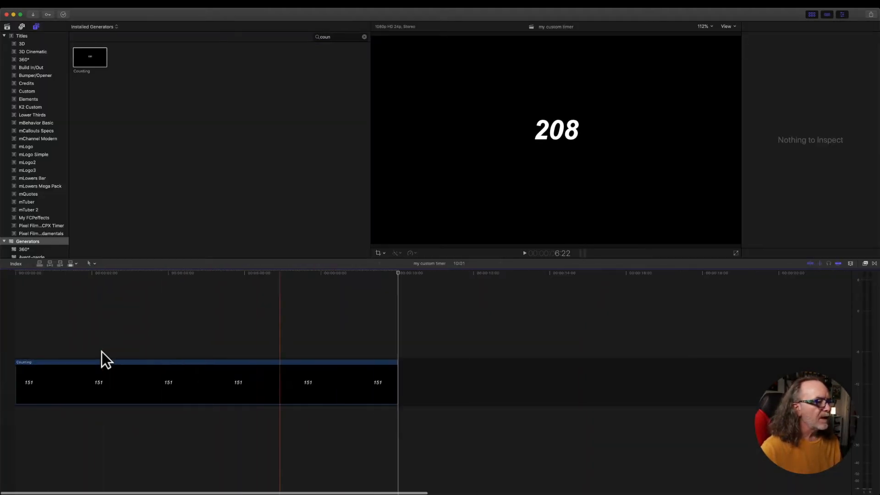
left_click(368, 373)
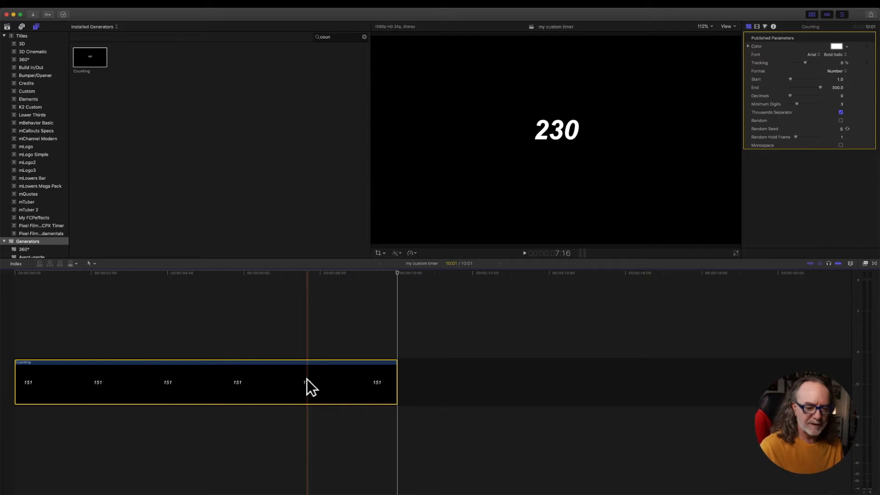
key("super+minus")
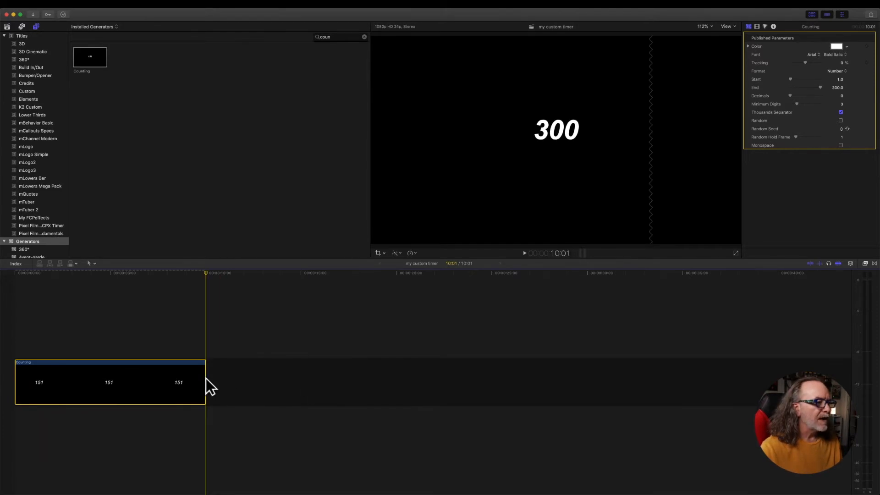
left_click_drag(205, 379, 695, 377)
key("super+minus")
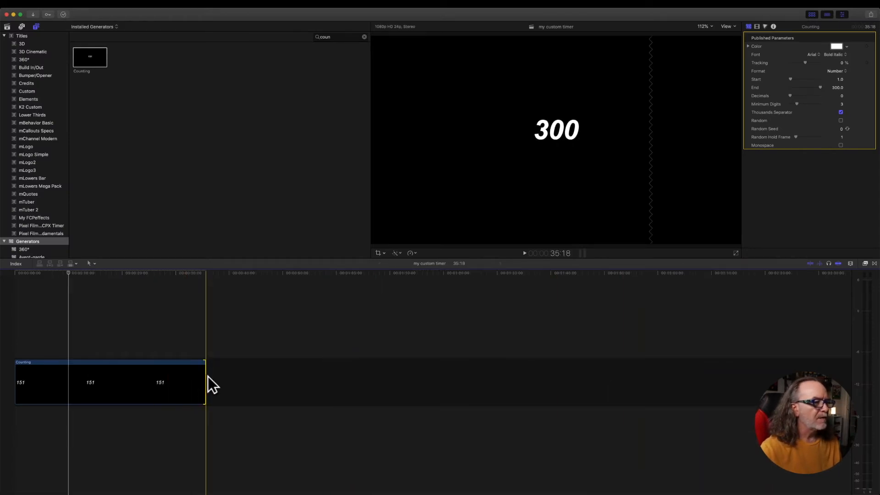
left_click_drag(205, 382, 334, 383)
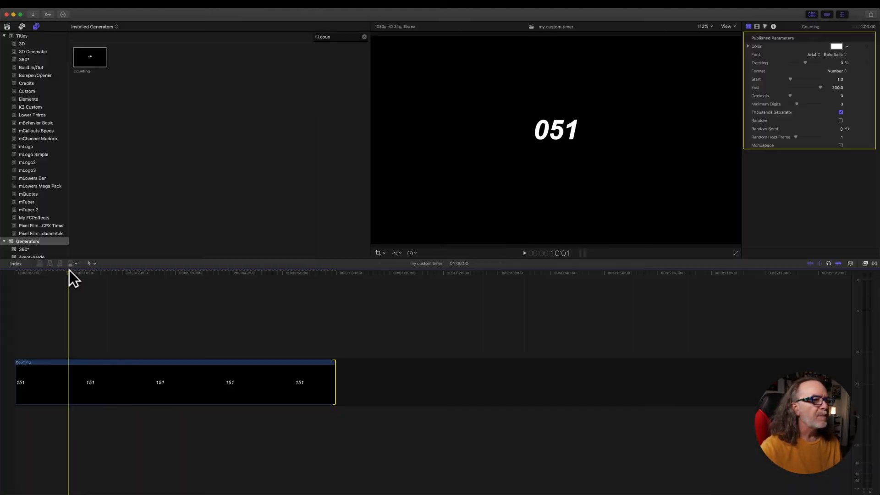
Preview the Counting clip from its start and set its End value to 60.
left_click(31, 275)
left_click_drag(31, 275, 21, 275)
key("space")
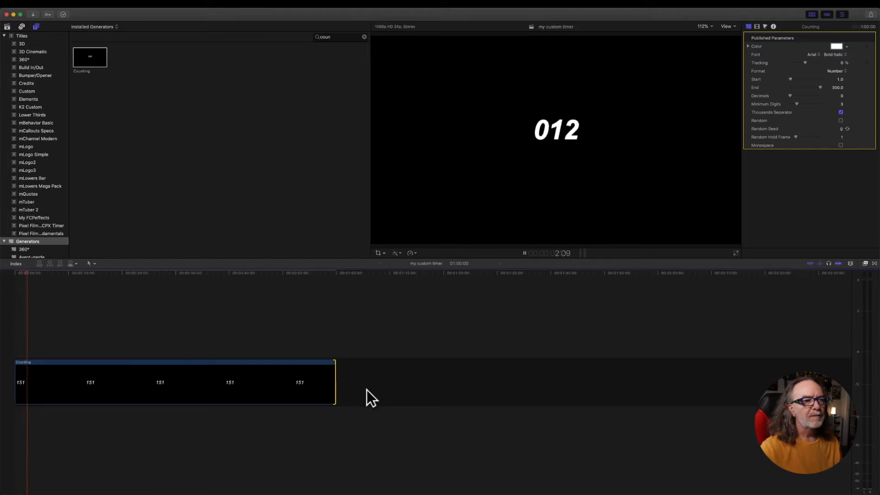
key("space")
left_click(312, 382)
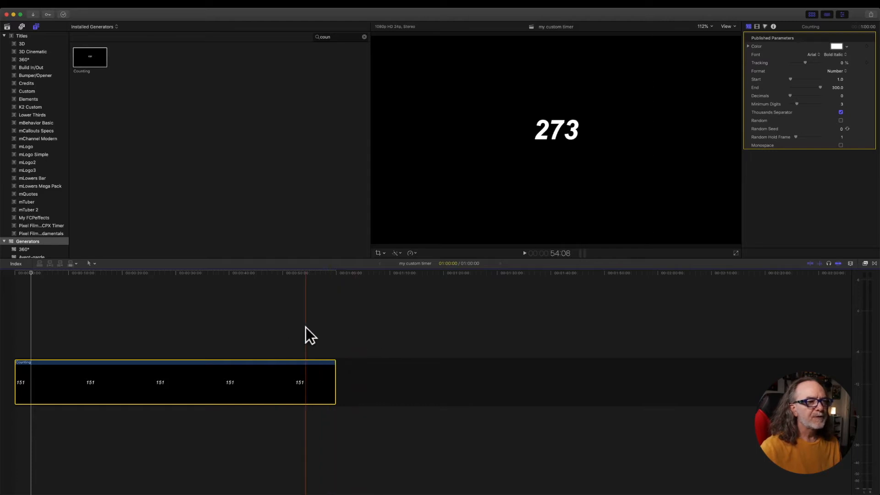
left_click(842, 14)
left_click(842, 14)
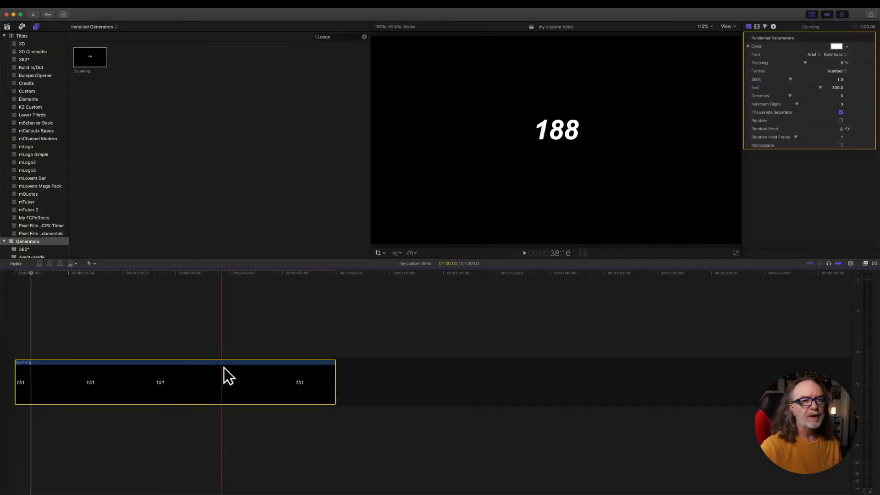
left_click(838, 87)
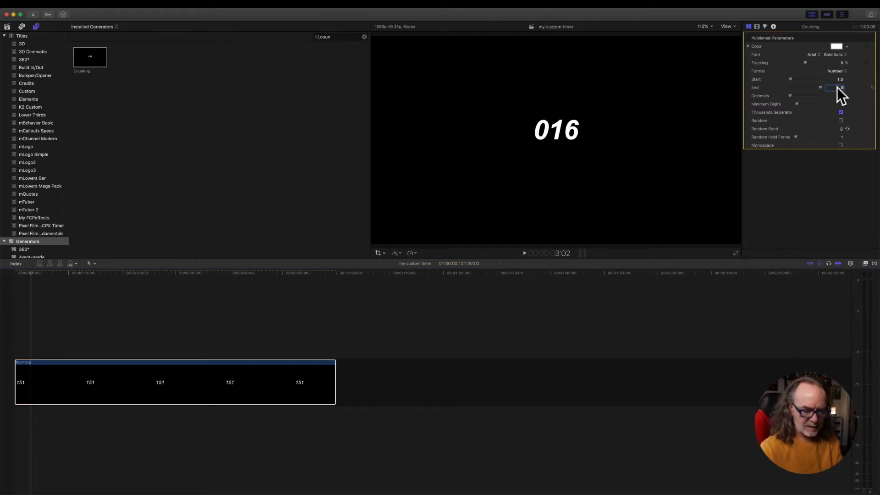
type("60")
key("Return")
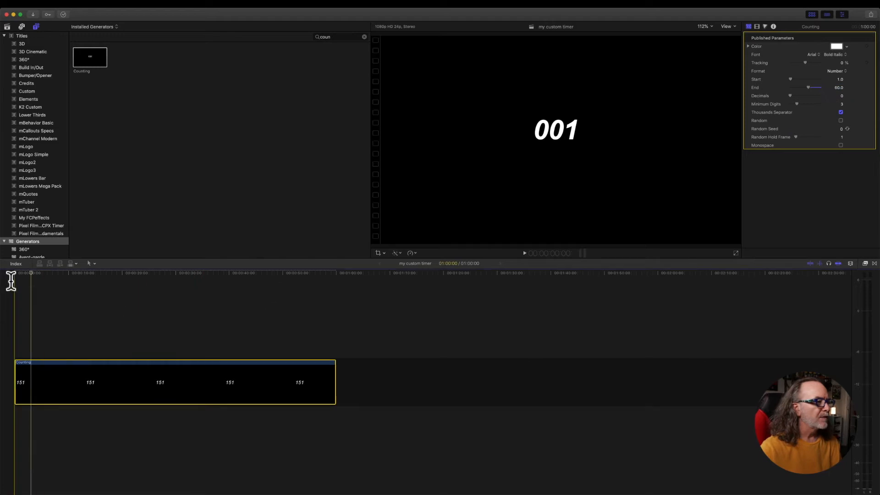
Scrub through the count and reduce the Counting clip's Minimum Digits to 2.
left_click_drag(32, 275, 3, 279)
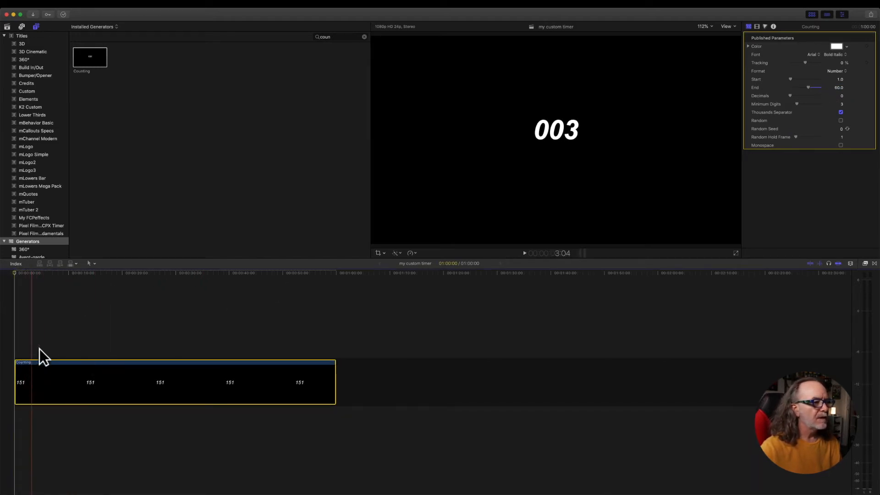
key("space")
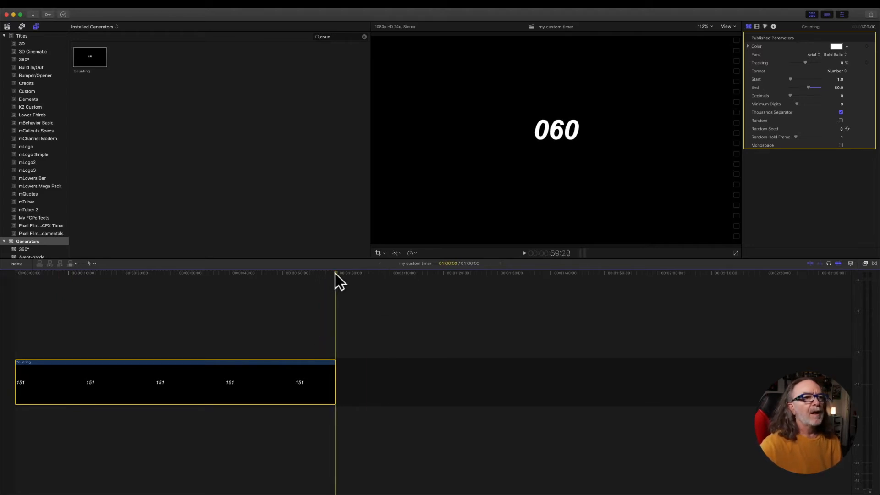
left_click_drag(335, 273, 296, 276)
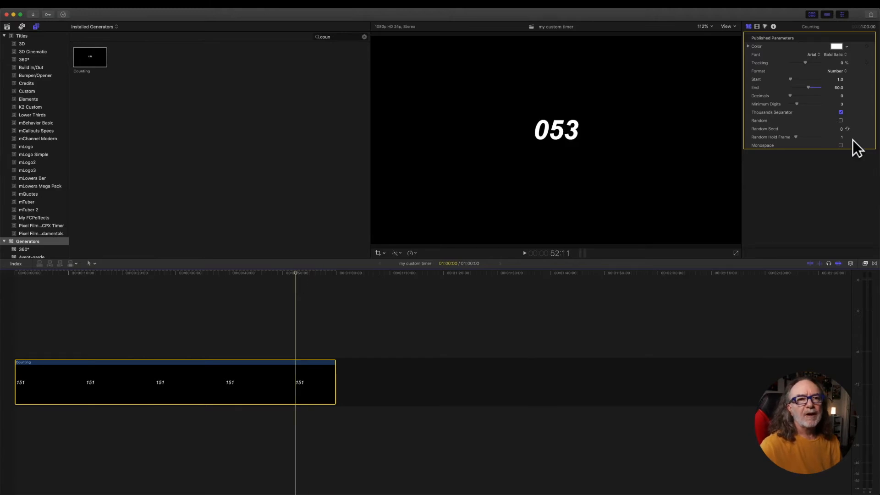
left_click_drag(791, 95, 791, 96)
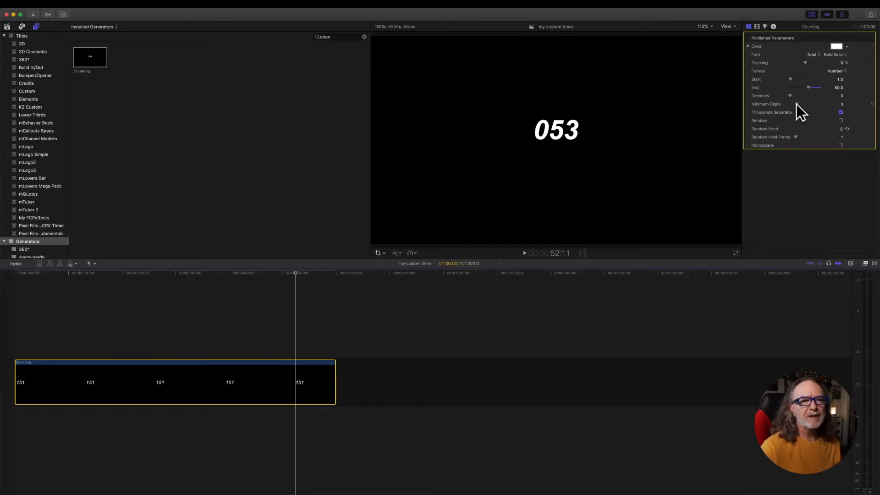
left_click_drag(797, 103, 795, 105)
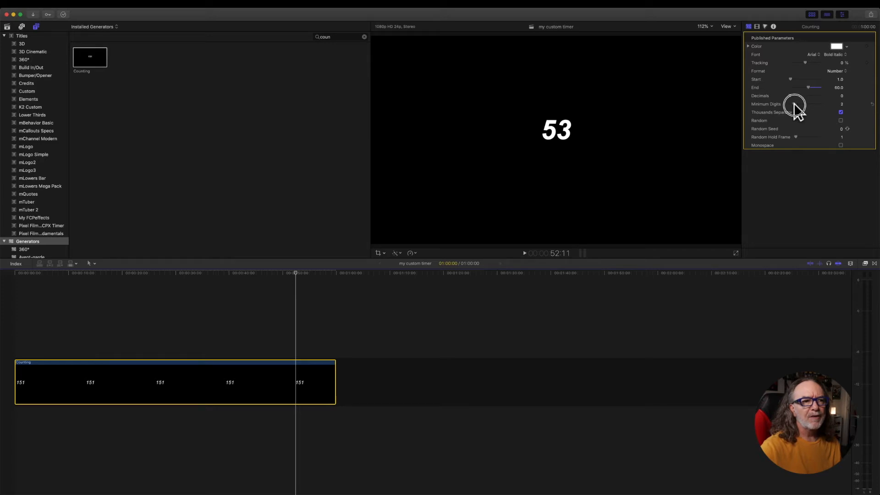
left_click(317, 274)
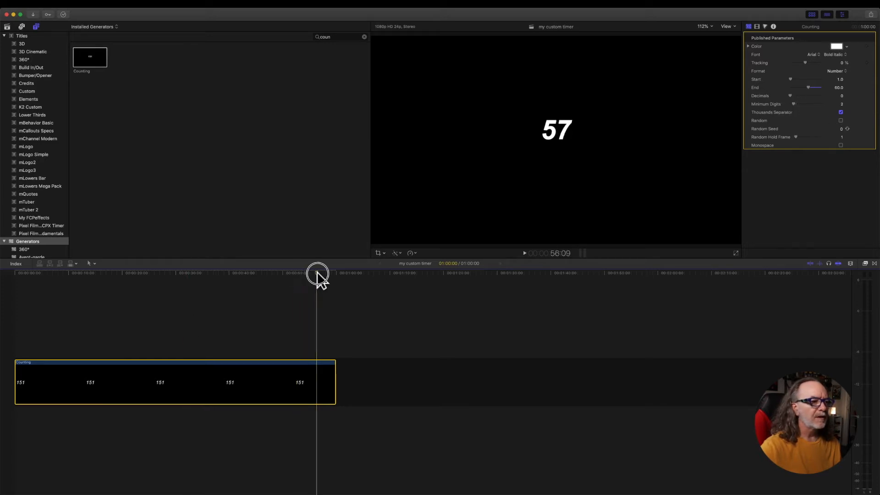
left_click_drag(317, 274, 4, 277)
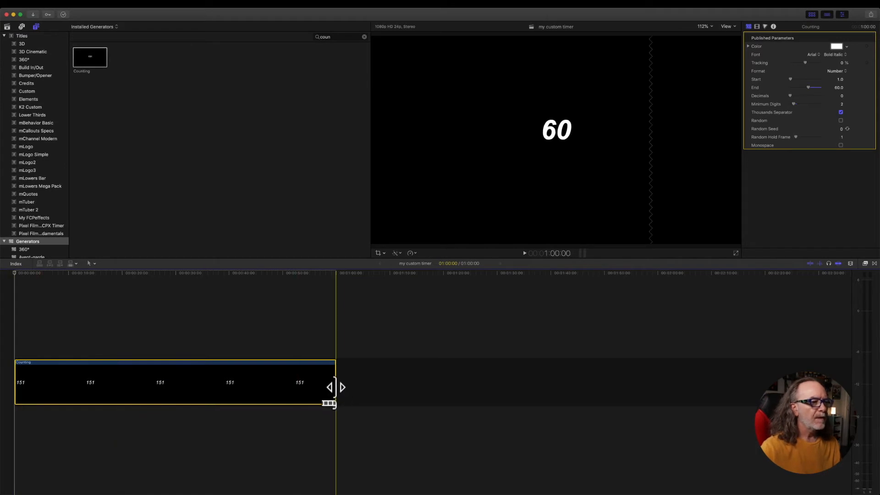
Extend the end of the Counting clip by 12 frames to a duration of 1:00:12.
left_click_drag(336, 387, 338, 386)
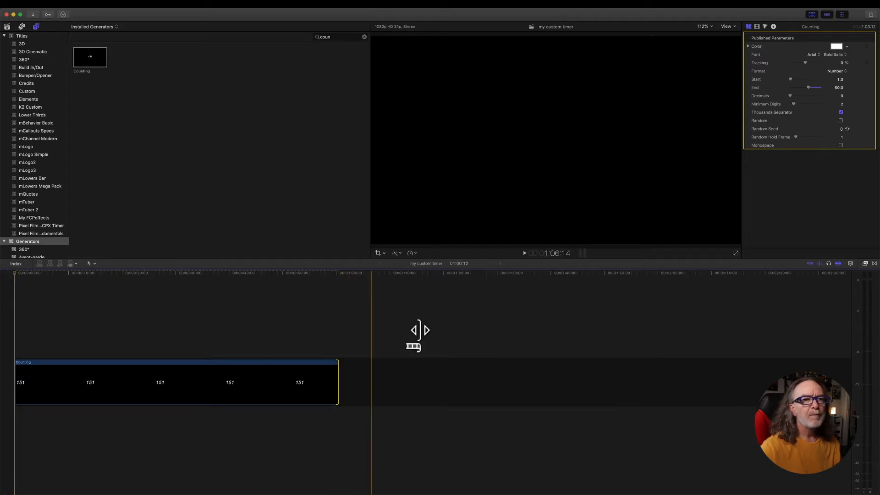
left_click(275, 317)
left_click(291, 381)
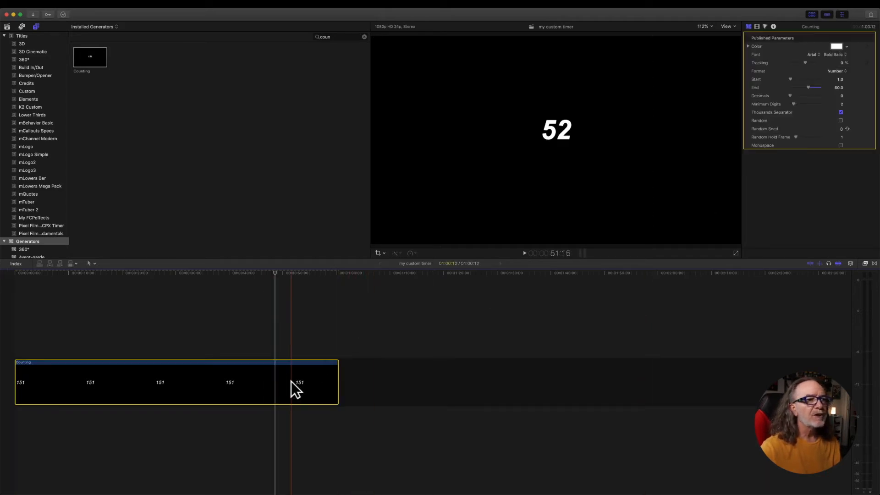
Change the font of the counting numbers to Blair and preview a frame near the end of the clip.
left_click(813, 54)
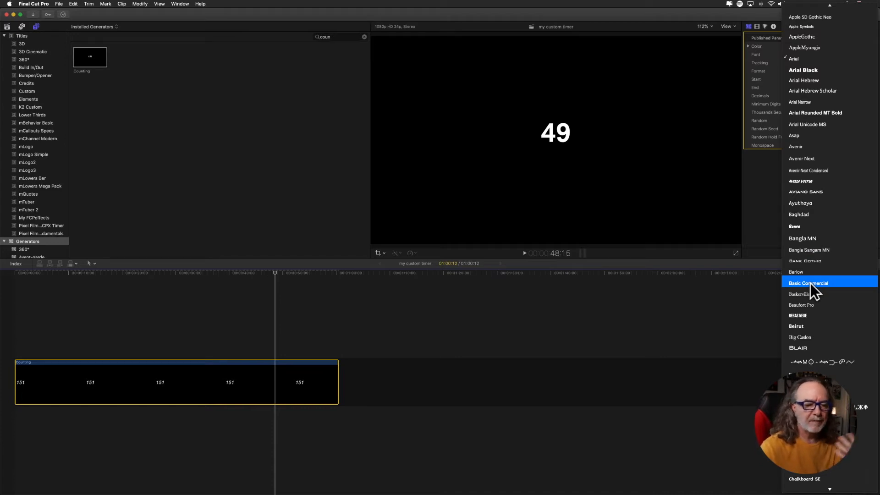
left_click(807, 346)
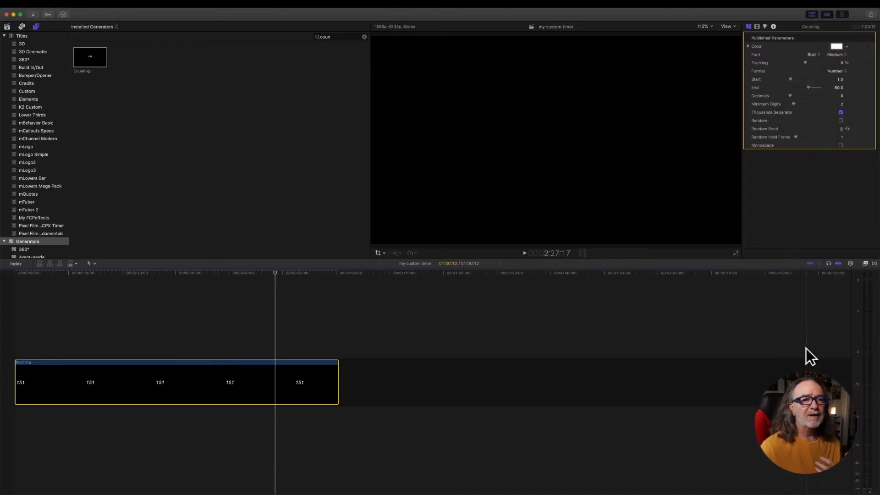
left_click(263, 274)
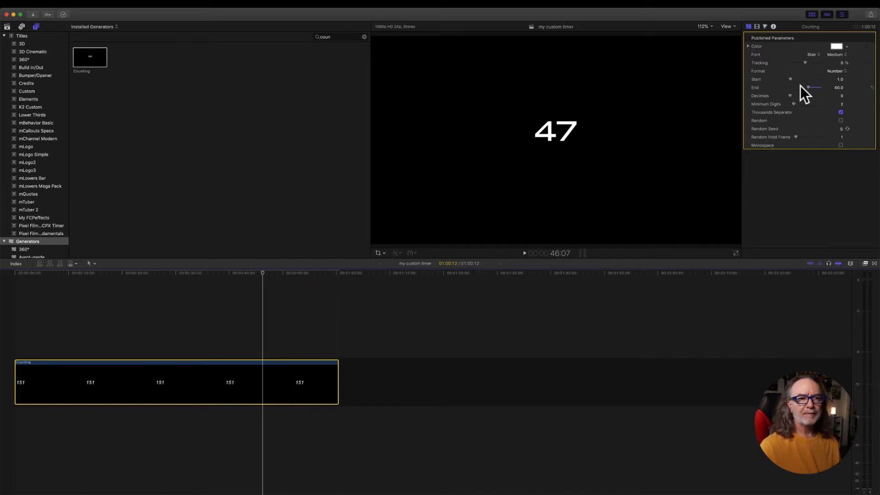
Enlarge the counting numbers to an overall scale of about 118% and scrub back through the clip to check them.
left_click(757, 26)
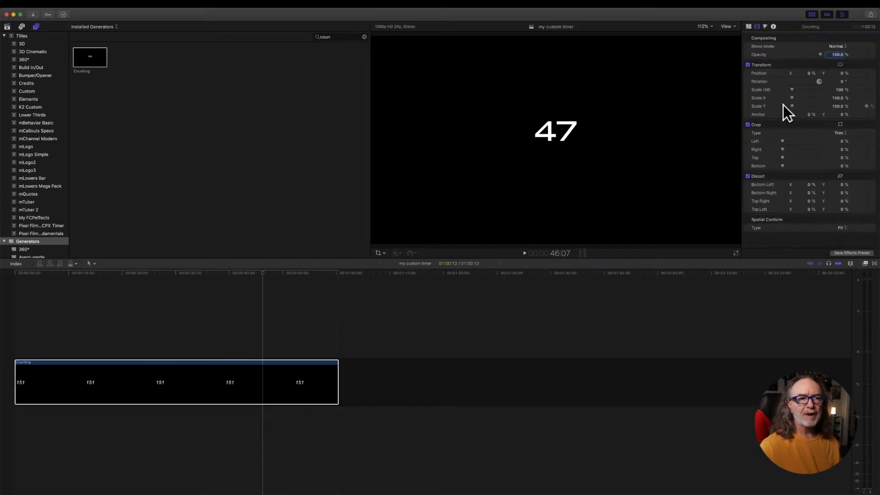
left_click_drag(792, 89, 794, 90)
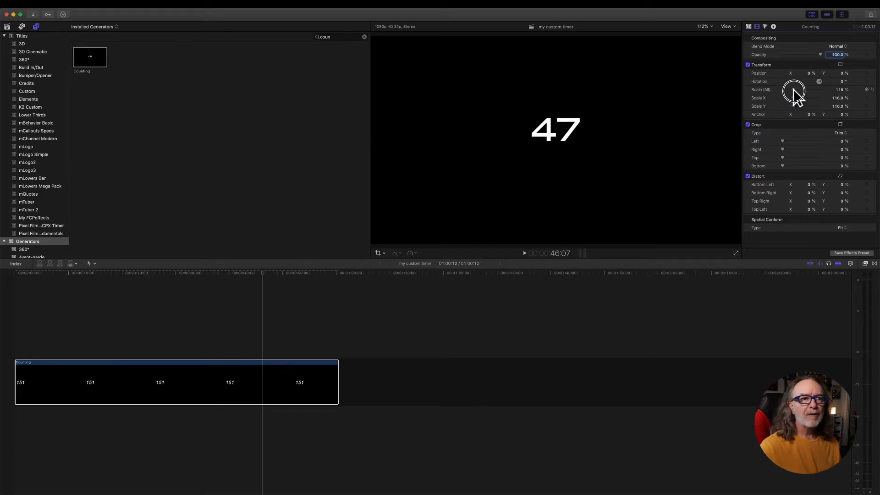
left_click(749, 26)
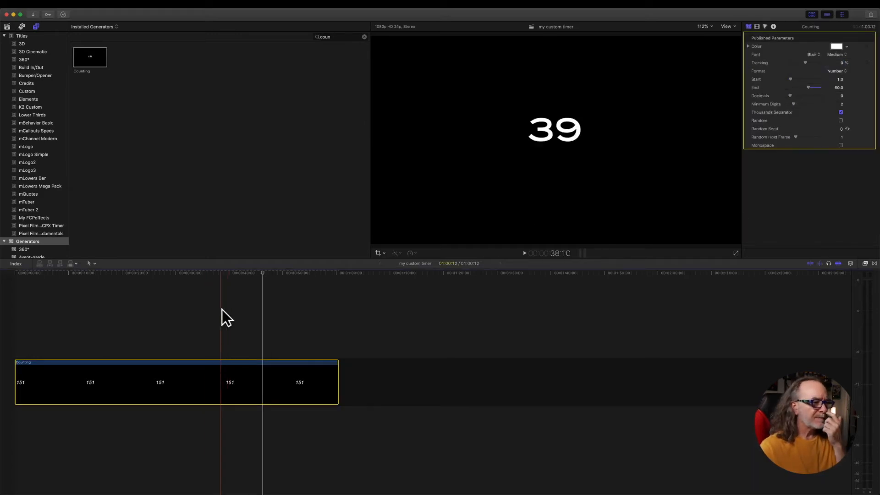
left_click_drag(257, 276, 166, 288)
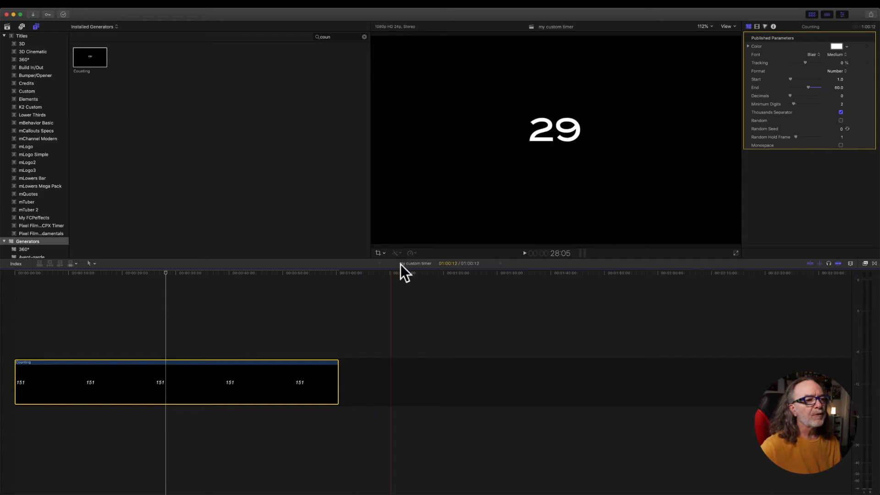
Check the retiming options for the Counting clip to see whether it can be reversed.
left_click(414, 254)
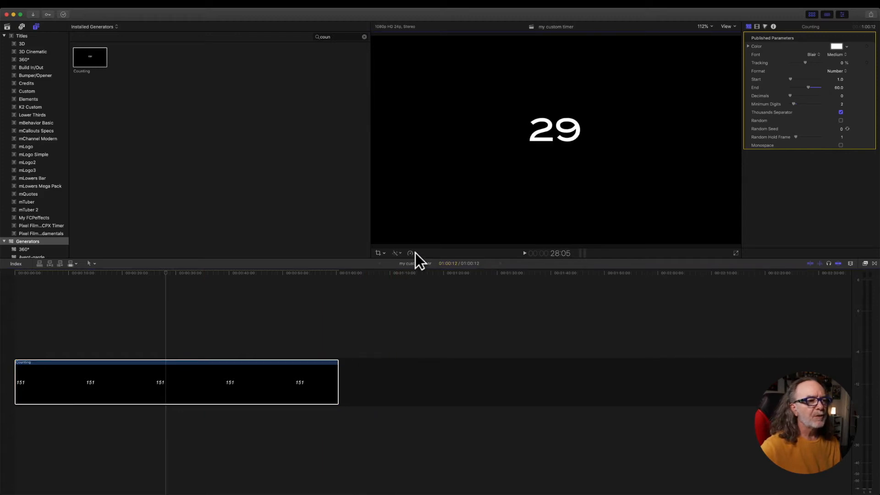
left_click(415, 253)
left_click(279, 381)
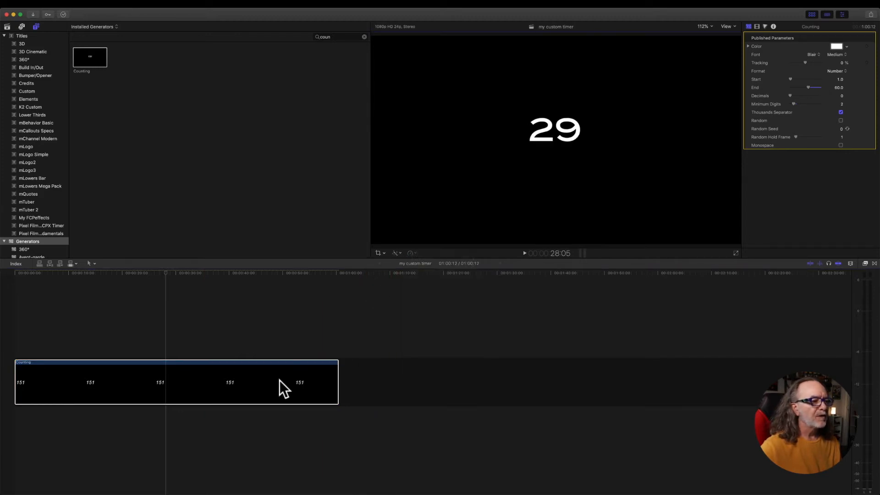
left_click(413, 253)
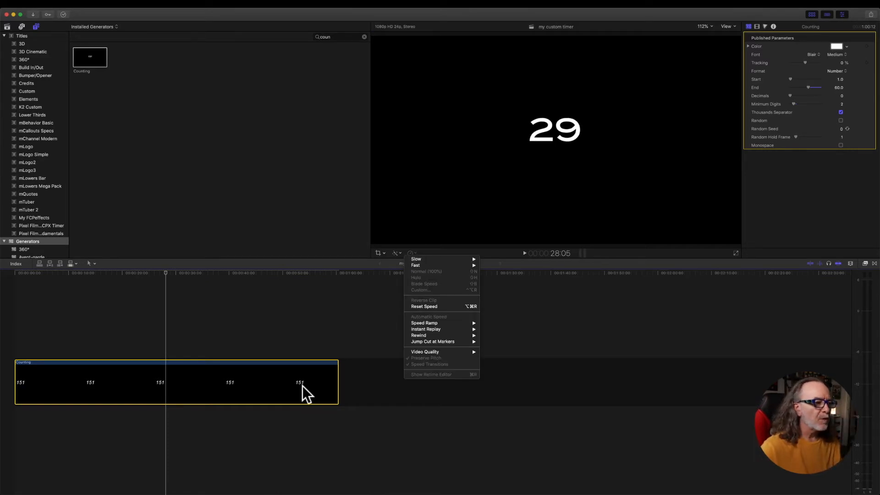
Turn the Counting clip into a compound clip named "my custom timer Clip" in event 8-18-20.
left_click(179, 379)
right_click(180, 378)
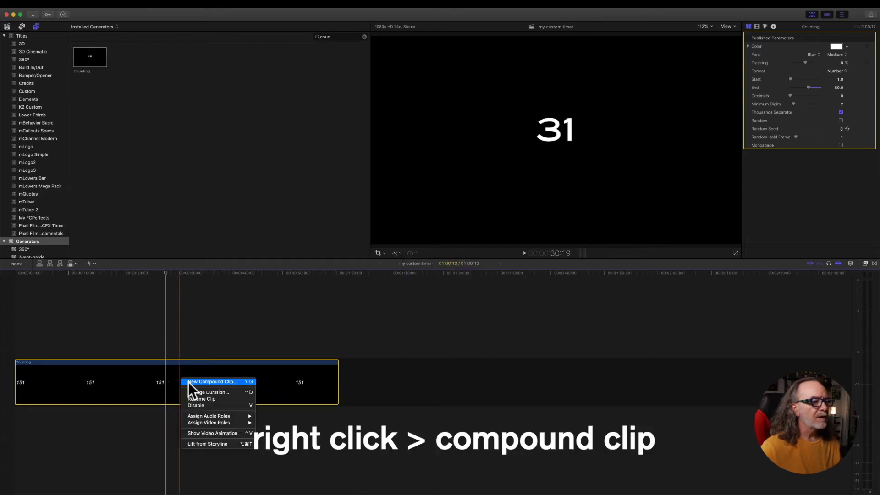
left_click(188, 382)
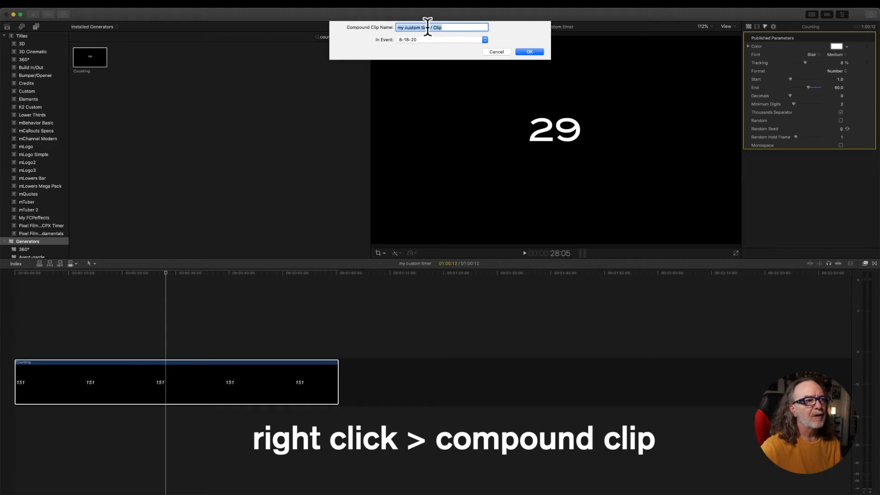
left_click(530, 51)
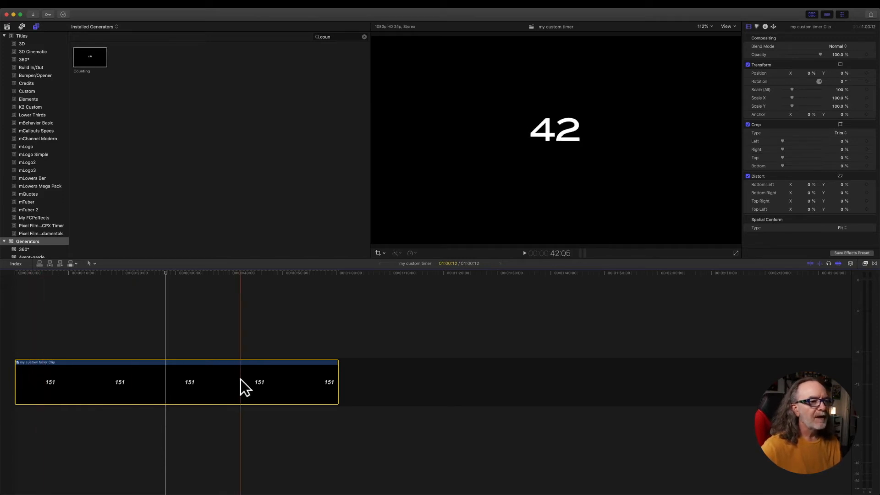
Reverse the compound timer clip and play the first seconds from its start to check the countdown.
left_click(417, 254)
left_click(415, 253)
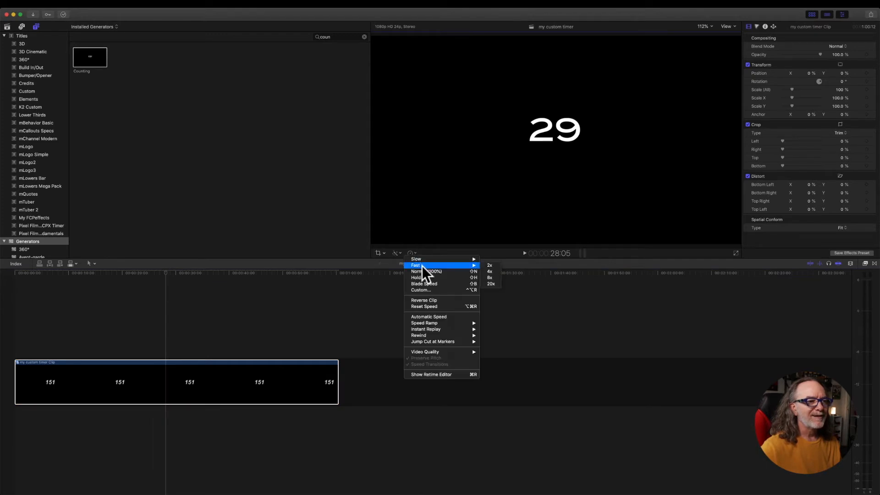
left_click(423, 301)
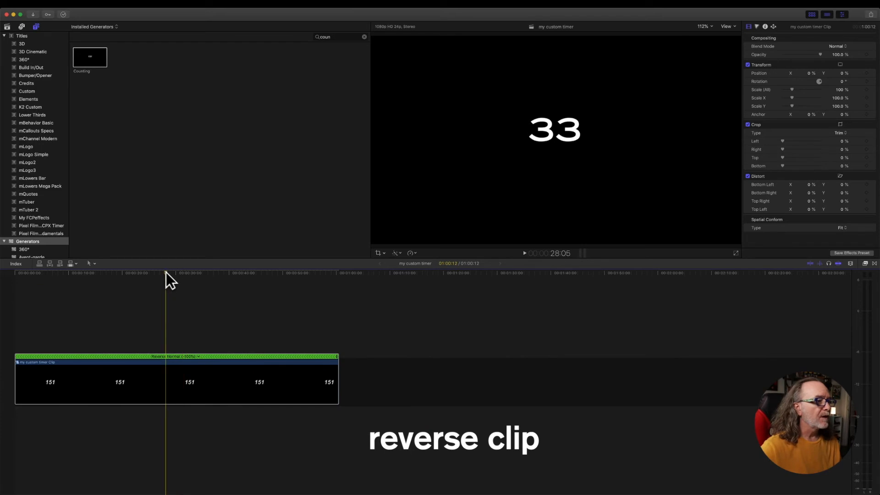
left_click_drag(165, 272, 0, 276)
key("space")
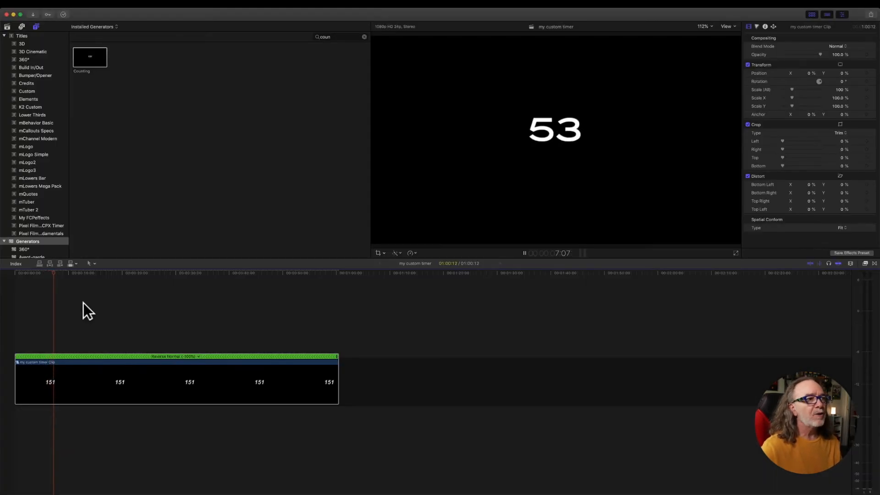
key("space")
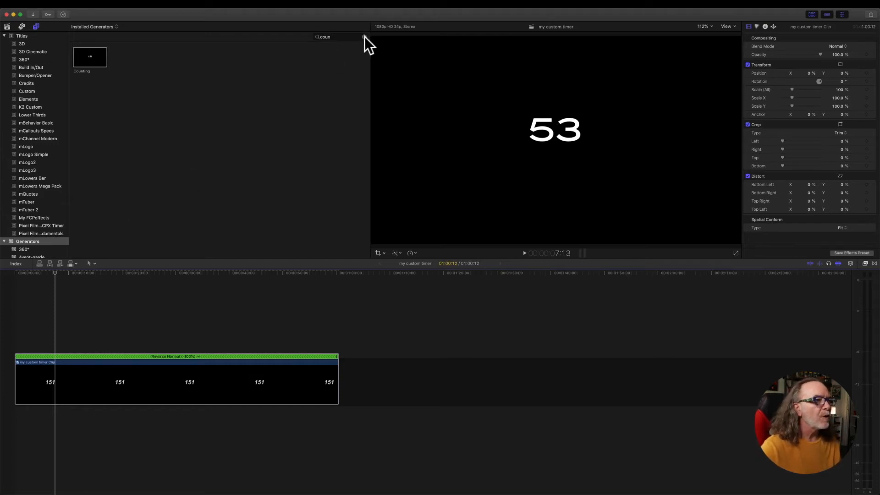
Clear the previous generator search, then search the installed generators for "circle" and clear that term.
key("super+f")
key("BackSpace")
scroll(42, 210, "down", 5)
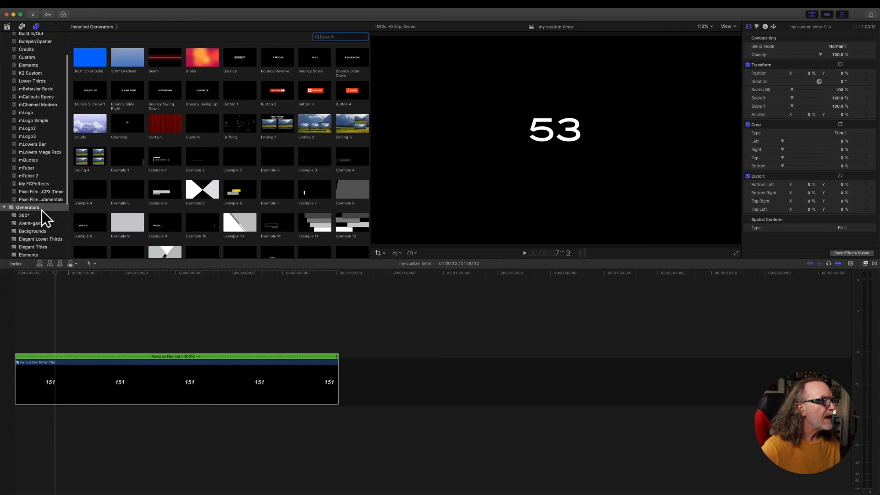
scroll(43, 214, "up", 2)
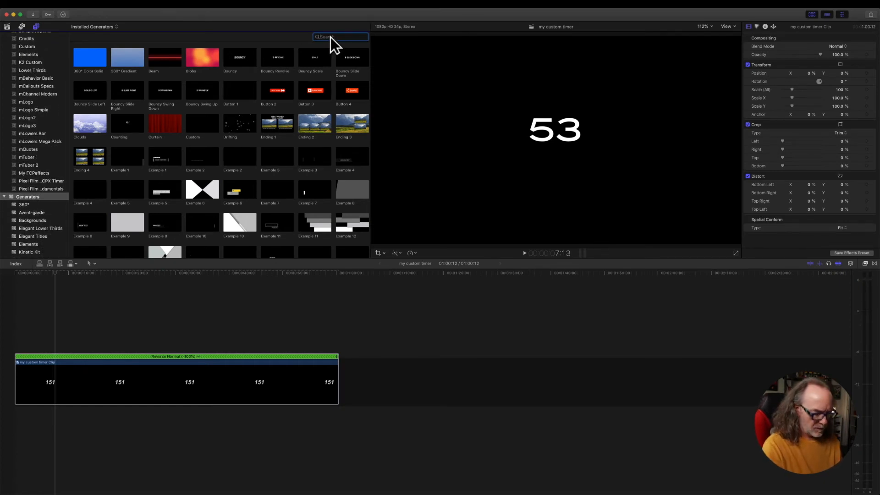
type("circle")
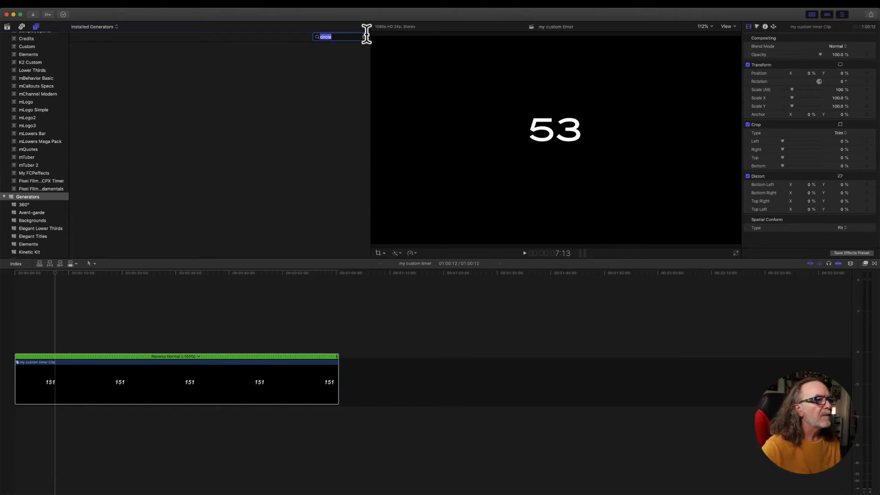
key("BackSpace")
Search the installed titles for "cir", clear the search and browse the full titles collection.
scroll(38, 71, "up", 3)
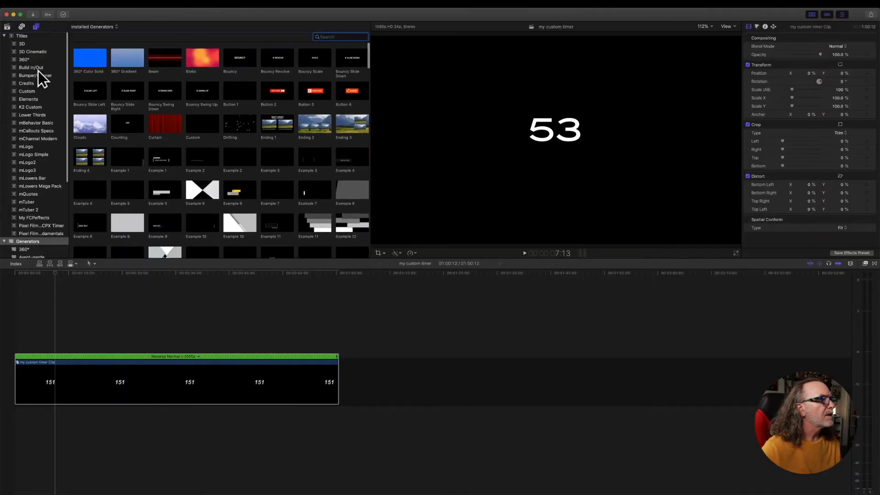
left_click(19, 36)
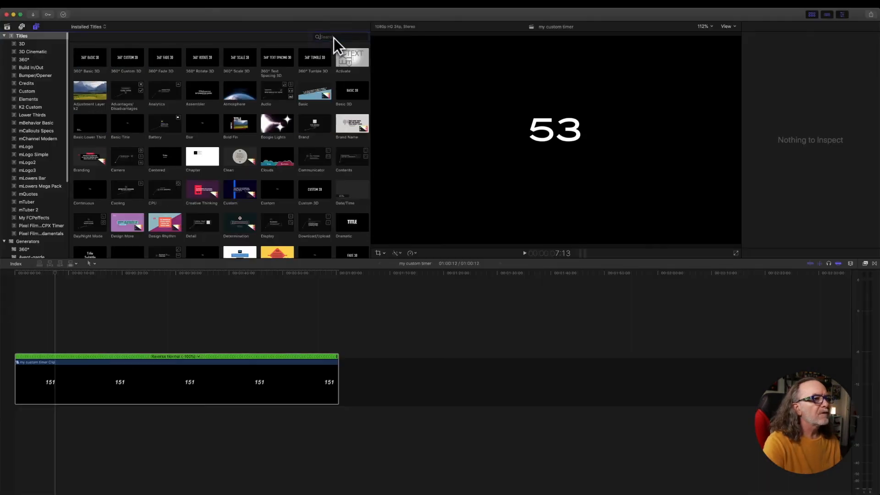
left_click(334, 36)
type("ci")
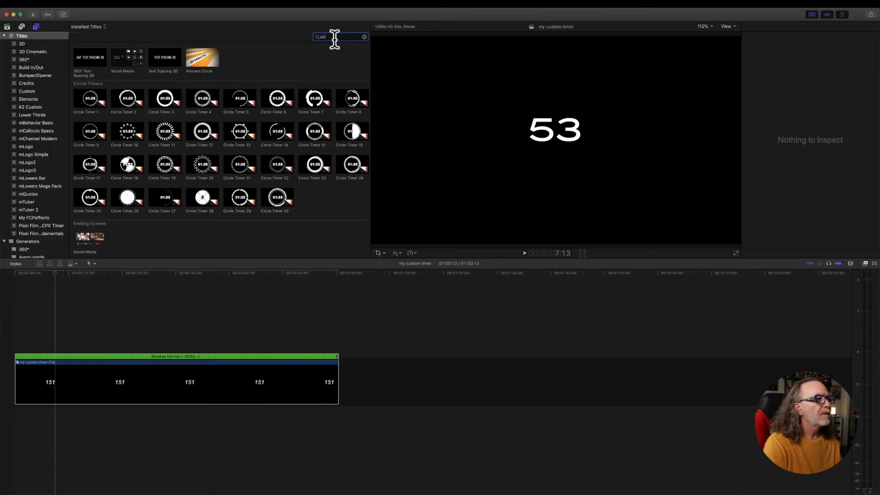
type("r")
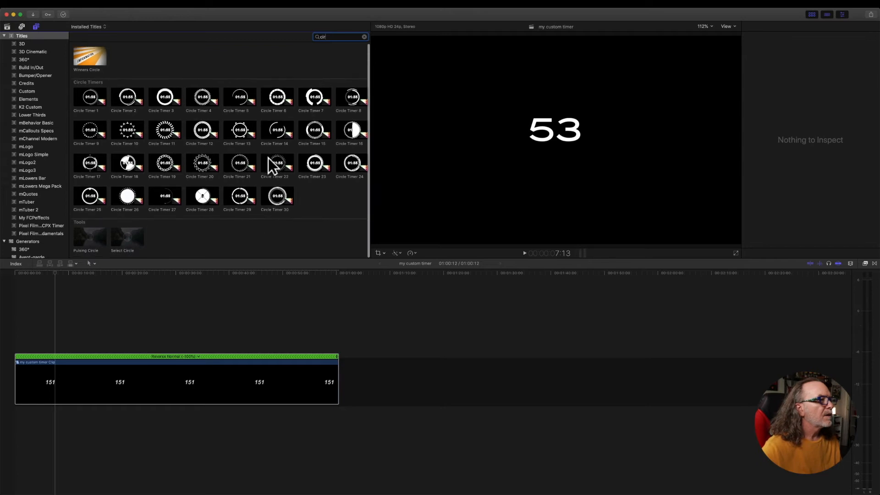
left_click(365, 36)
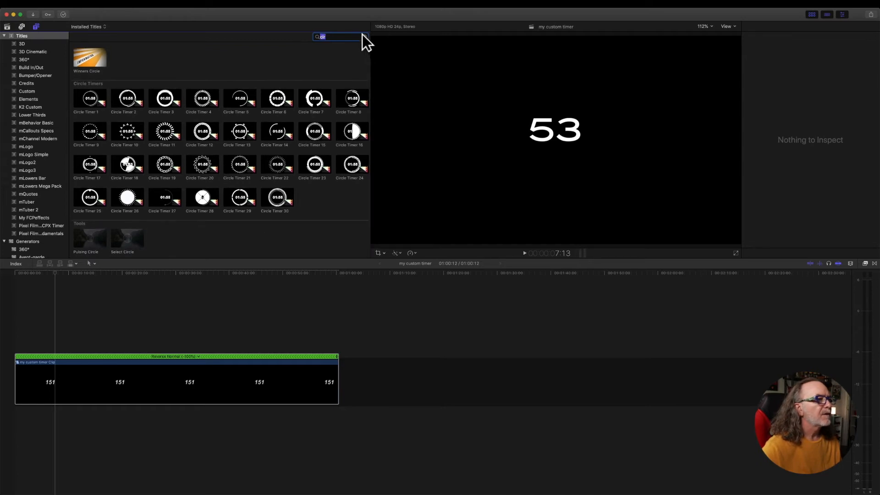
left_click(366, 37)
scroll(236, 151, "down", 2)
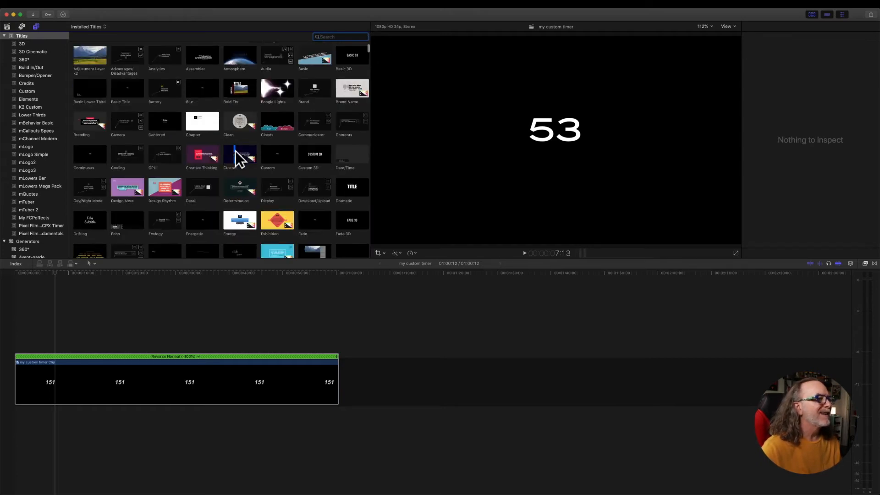
scroll(229, 157, "up", 2)
scroll(177, 134, "down", 3)
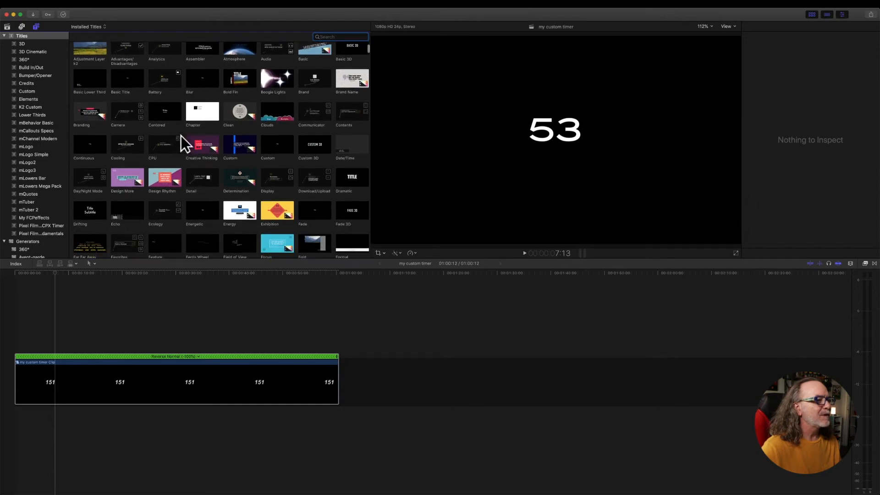
scroll(183, 139, "down", 3)
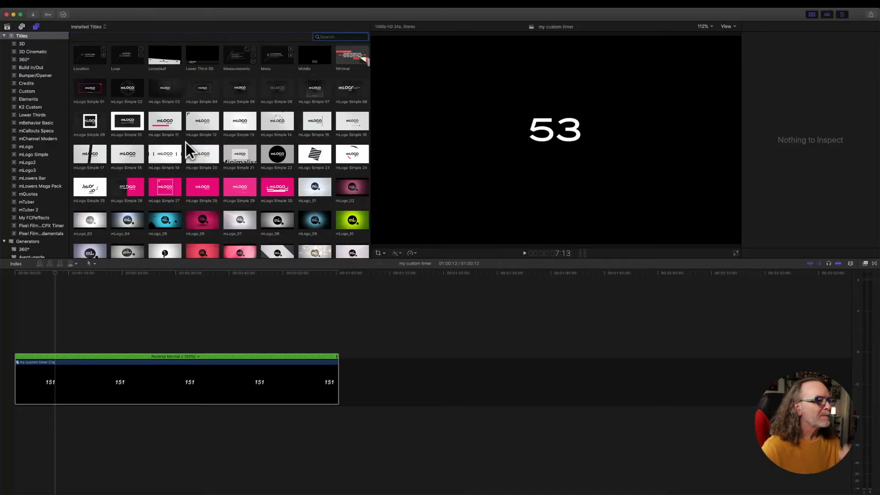
scroll(187, 143, "down", 3)
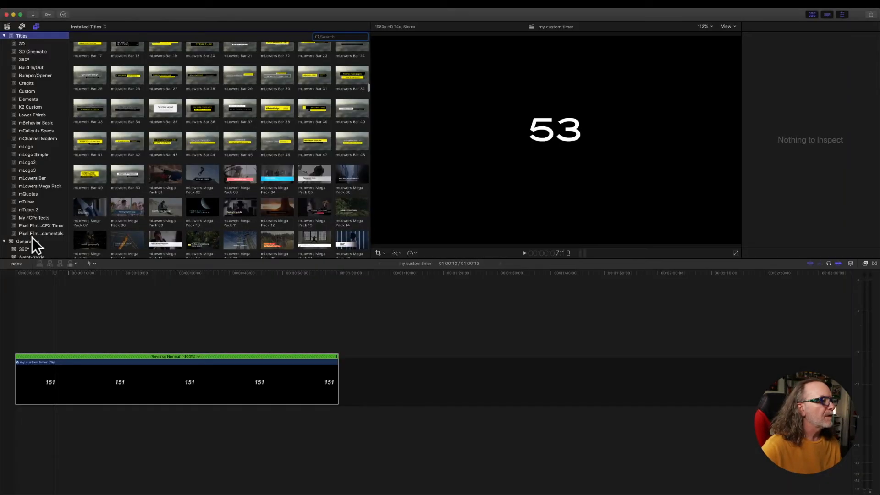
Place the Shapes generator above the start of the timer clip and extend it to the timer clip's end.
left_click(25, 243)
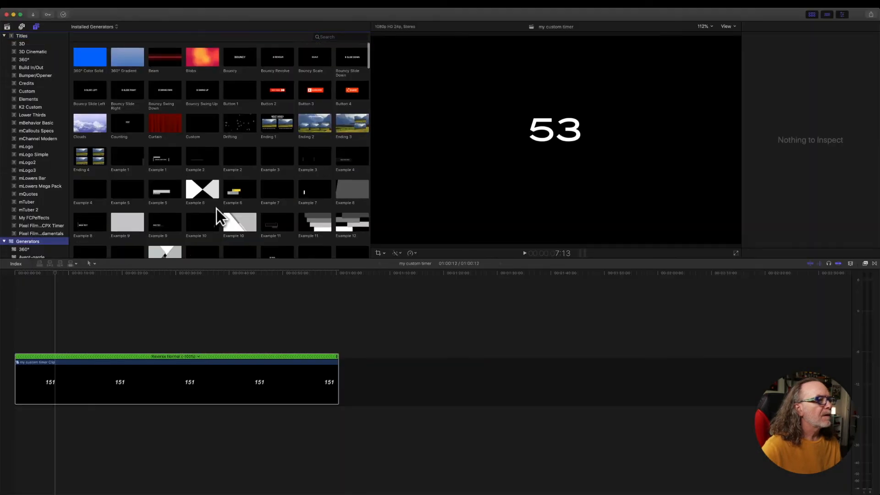
scroll(220, 209, "down", 5)
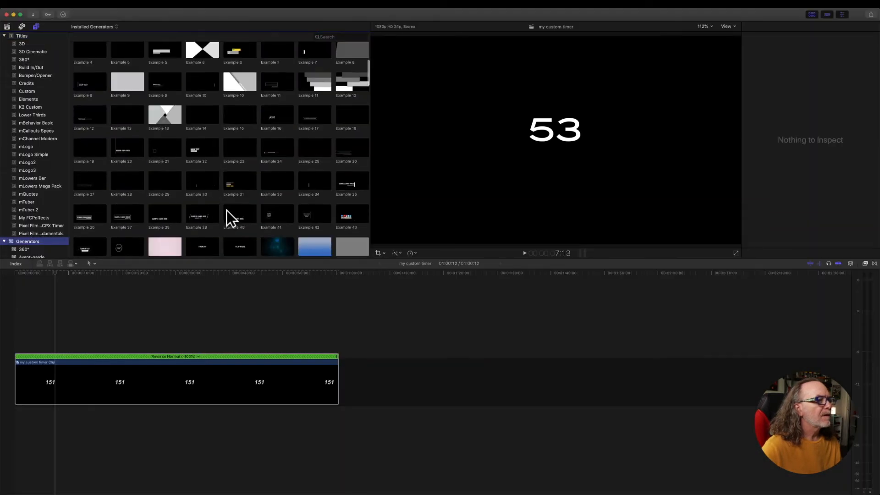
scroll(226, 210, "down", 10)
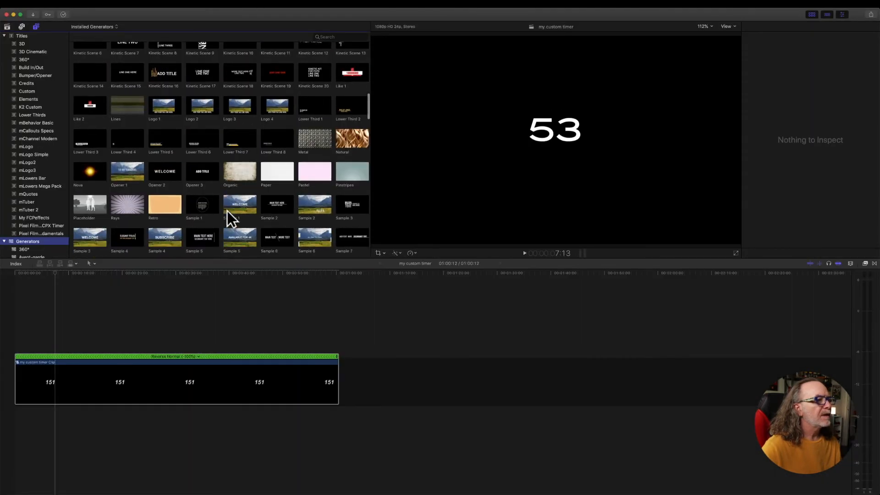
scroll(227, 210, "down", 10)
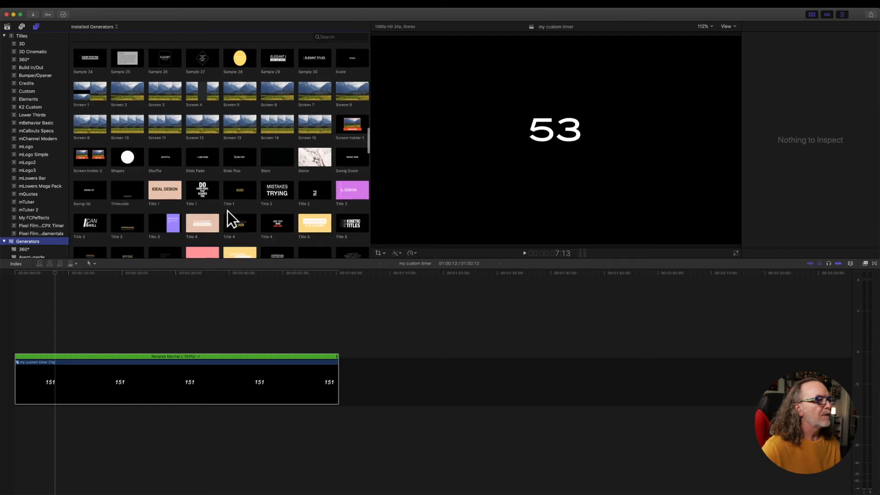
left_click_drag(130, 155, 14, 314)
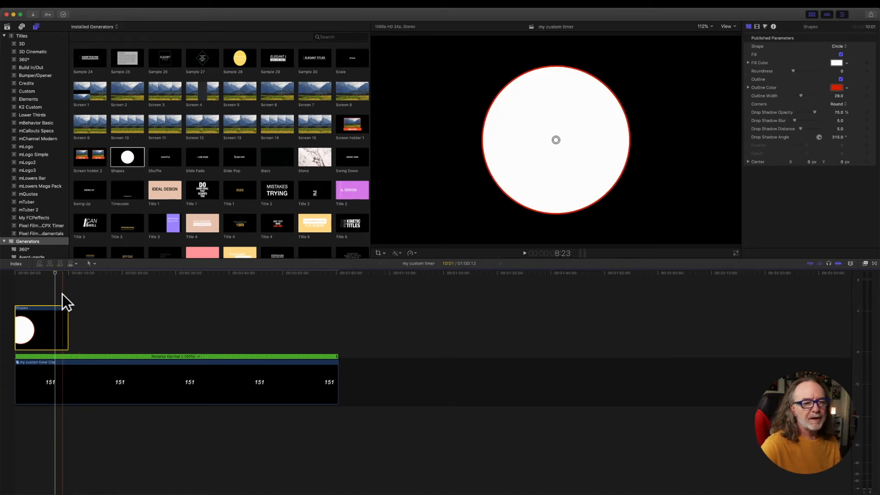
left_click_drag(67, 317, 338, 316)
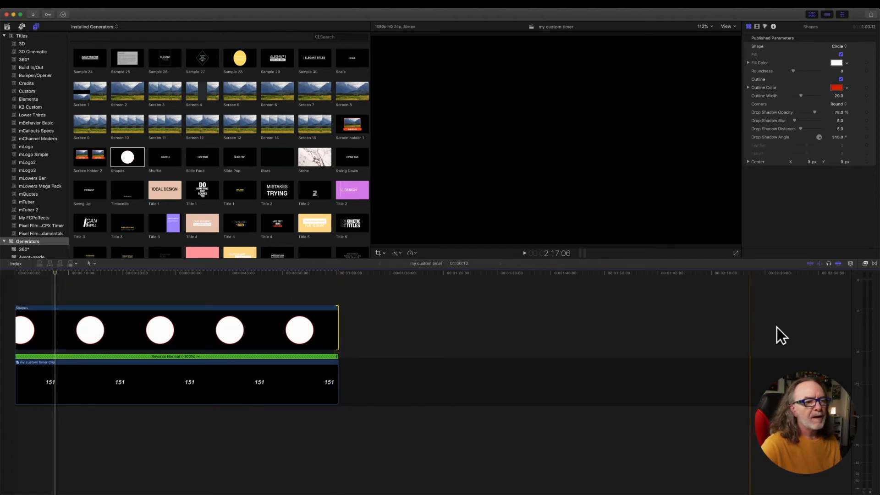
Turn off the fill of the Shapes circle and keep its outline on, previewing at about 14:15.
left_click_drag(55, 273, 93, 273)
left_click(140, 324)
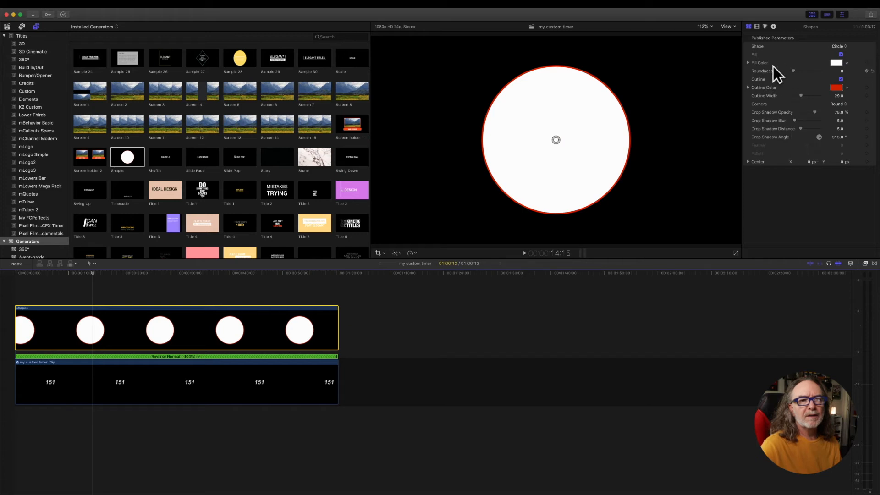
left_click(841, 79)
left_click(841, 79)
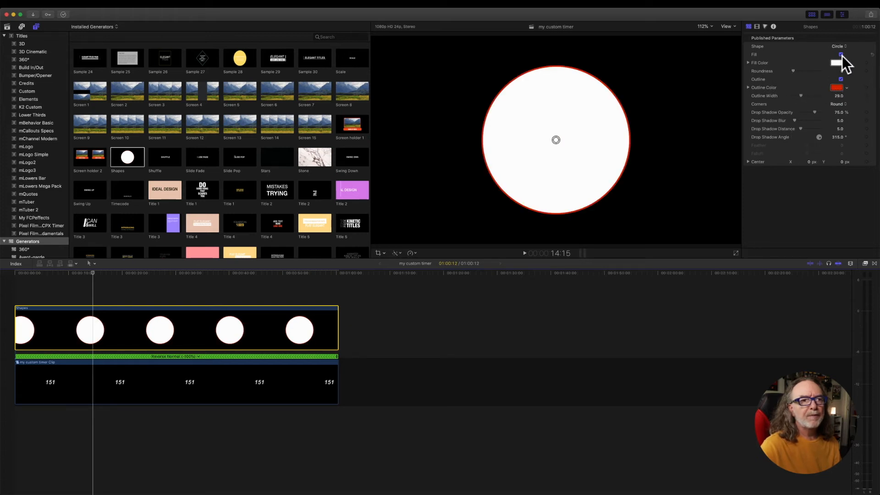
left_click(841, 55)
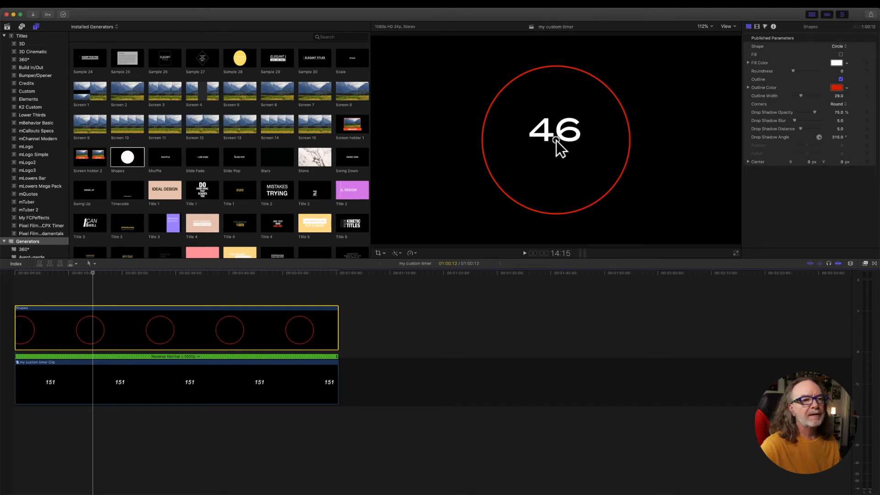
left_click(841, 55)
left_click(842, 55)
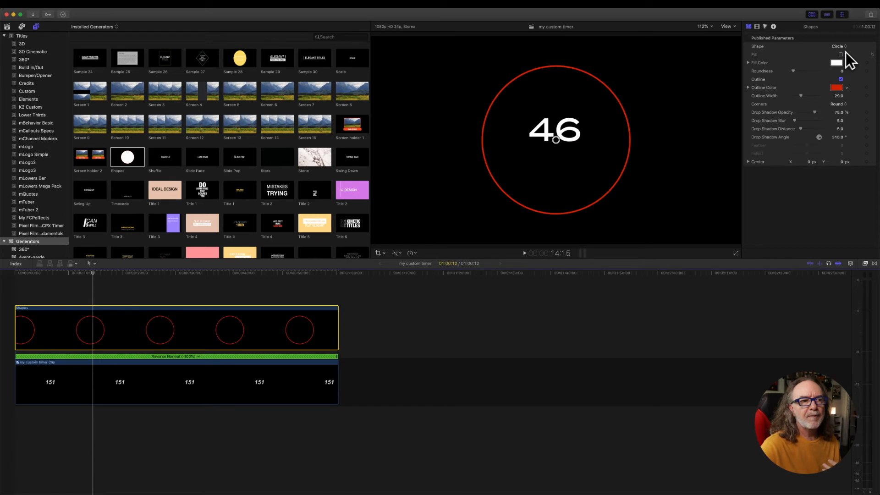
Center the countdown number vertically in the circle by setting the compound timer clip's Y position to about -5.1%.
left_click_drag(556, 146, 553, 136)
left_click(290, 385)
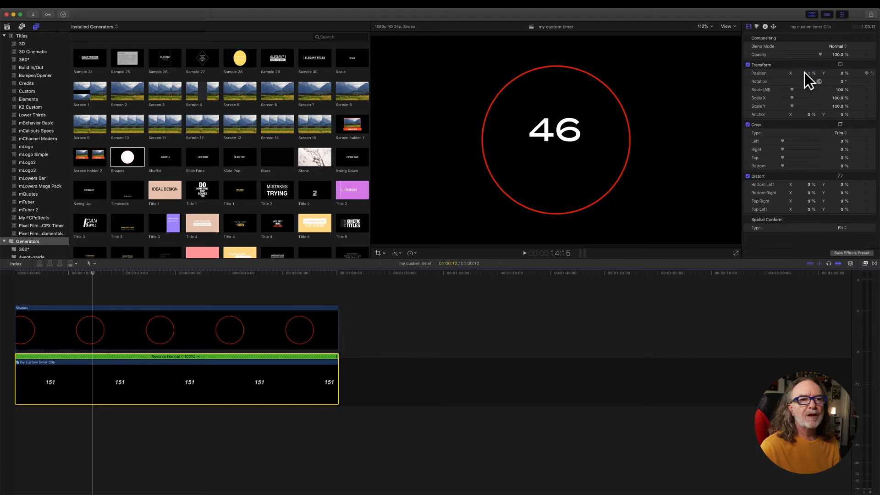
left_click(841, 73)
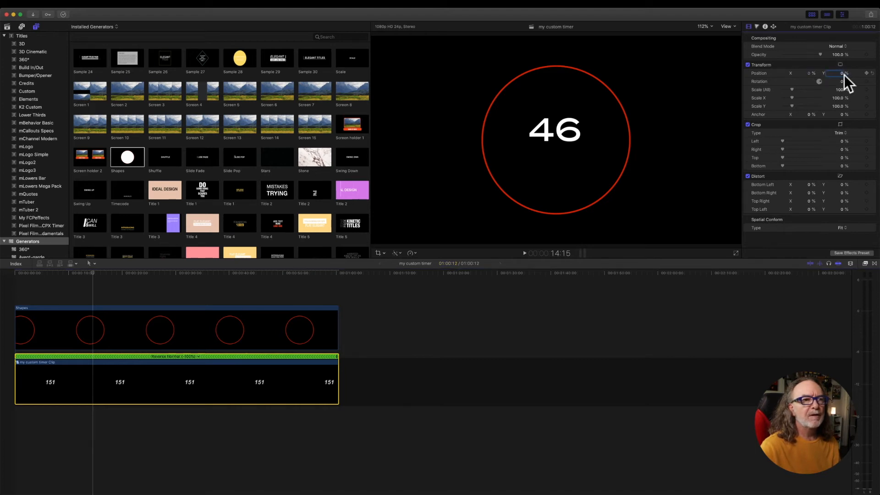
left_click_drag(843, 74, 824, 105)
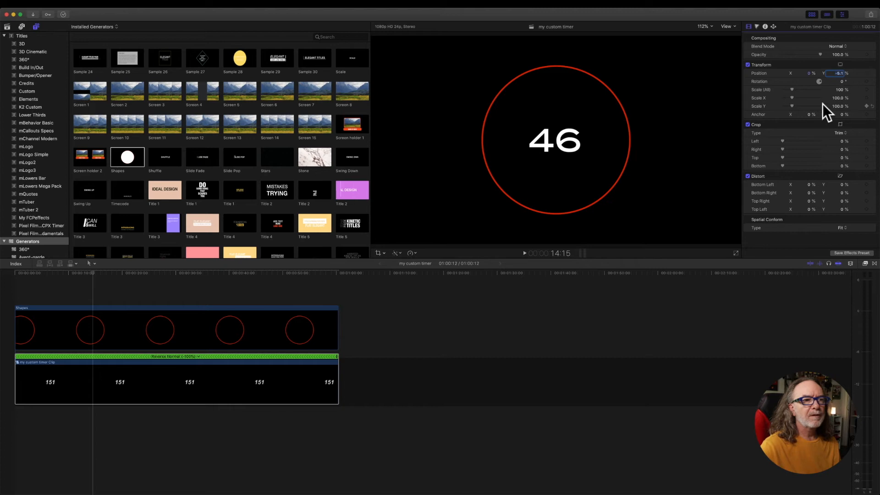
left_click(835, 74)
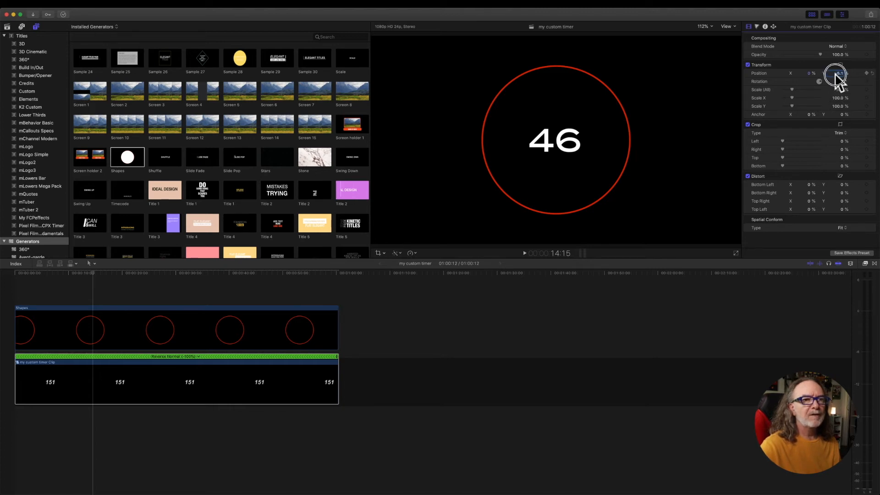
left_click(836, 74)
left_click_drag(837, 73, 837, 72)
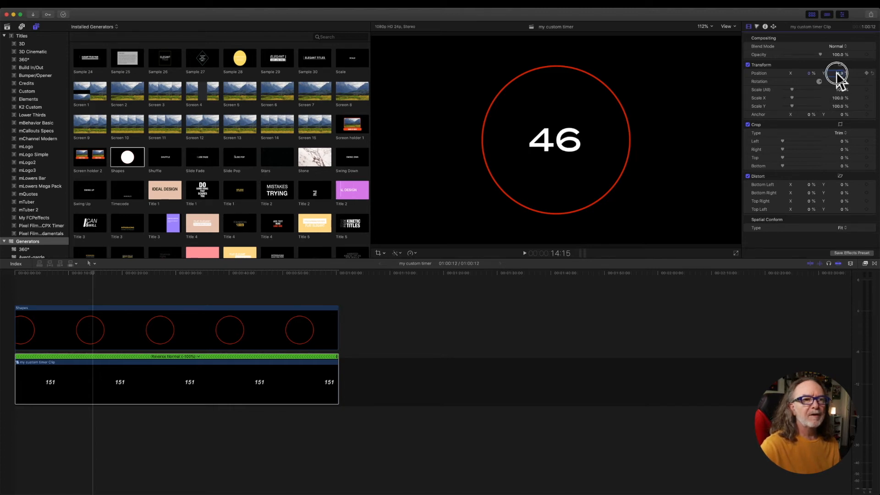
Thicken the outline of the Shapes circle above the timer clip to a width of about 43.
left_click(211, 343)
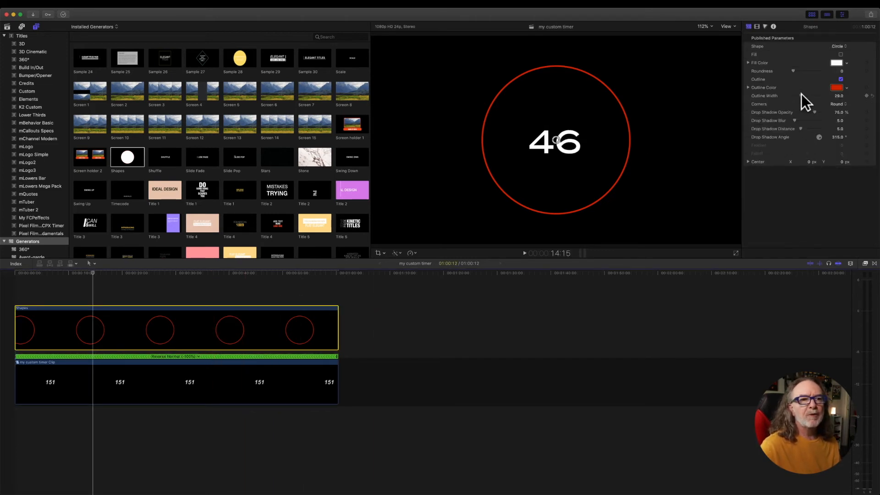
left_click_drag(802, 95, 804, 96)
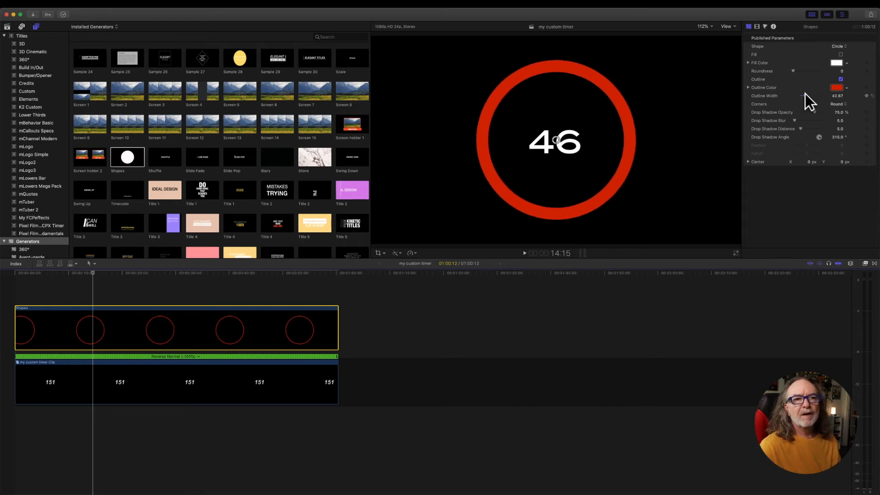
left_click(837, 104)
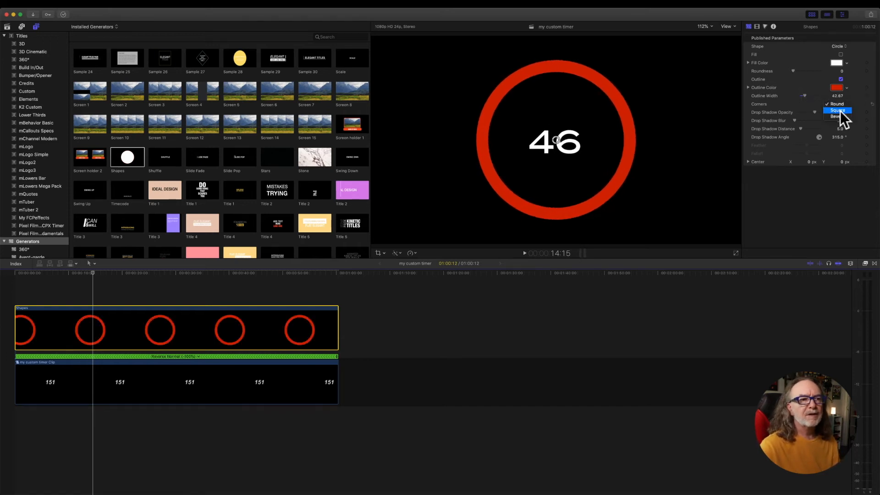
left_click(840, 111)
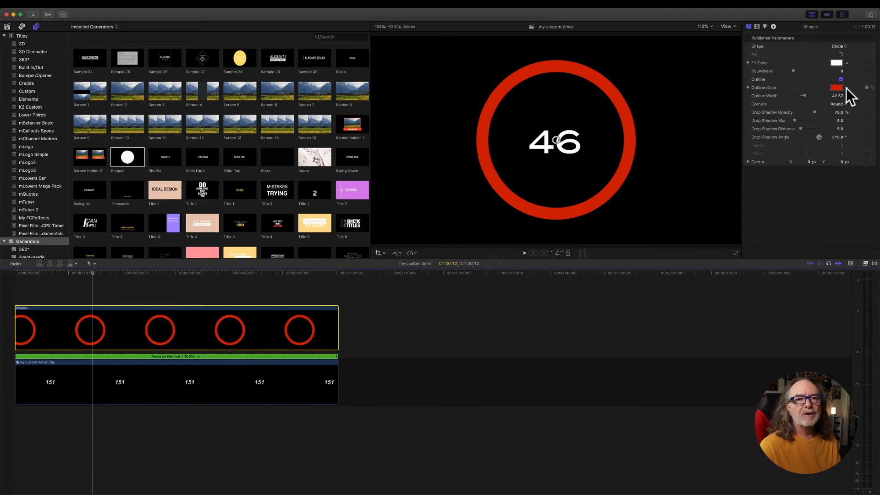
Change the Shapes circle's outline color to Red from the Apple color palette and close the color picker.
left_click(846, 88)
left_click_drag(841, 98, 837, 153)
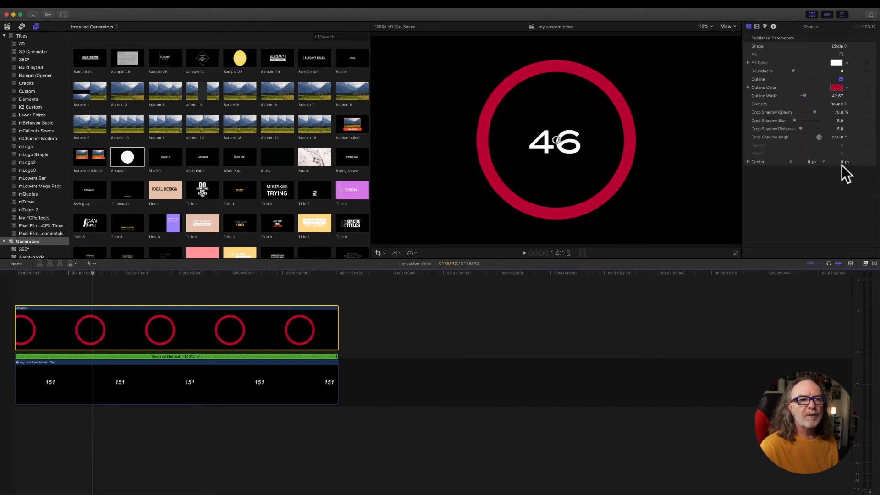
left_click(839, 87)
left_click(247, 274)
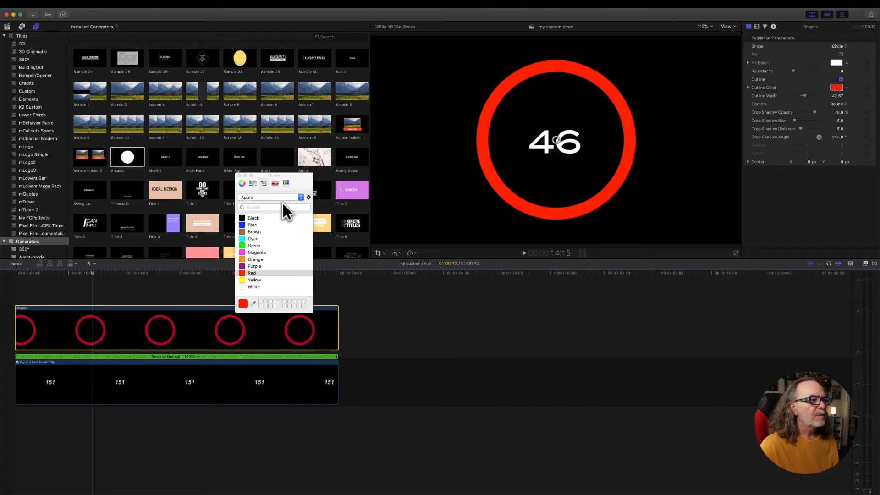
left_click(239, 175)
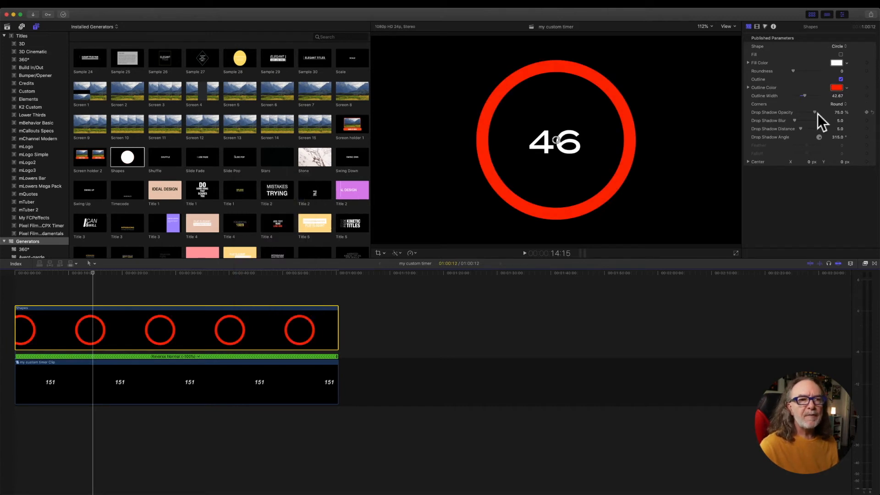